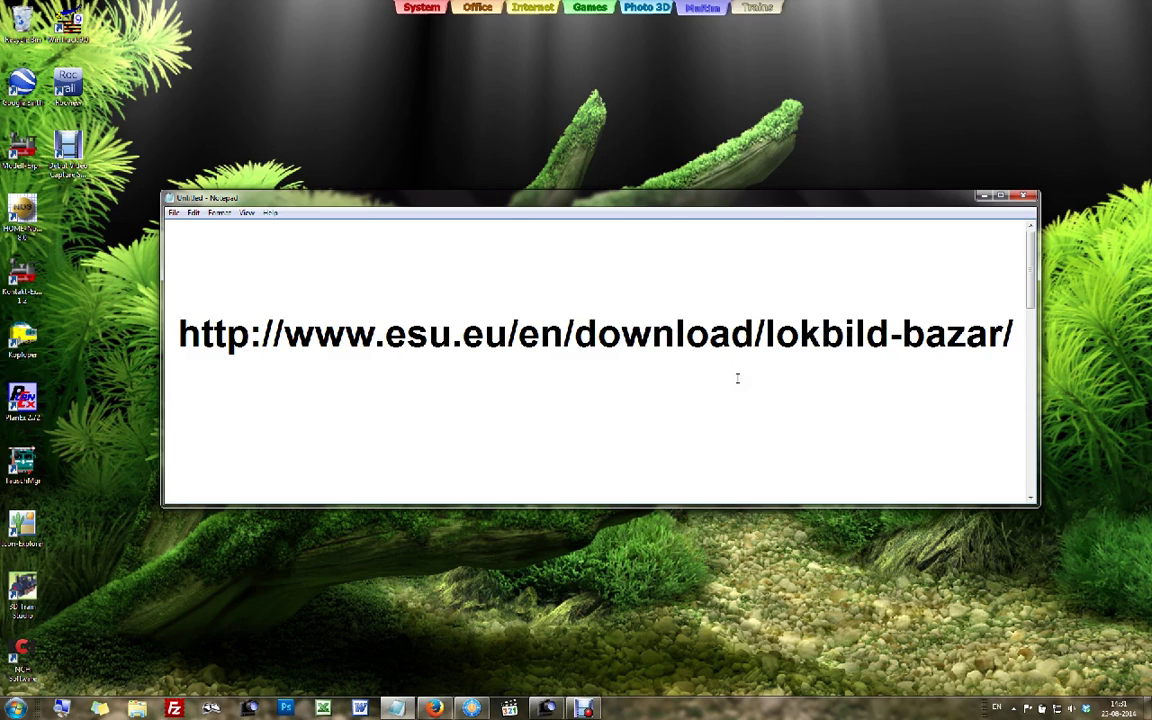
- Dismiss the Windows colour-scheme warning covering the Notepad notes
scroll(737, 378, "down", 1)
left_click(771, 374)
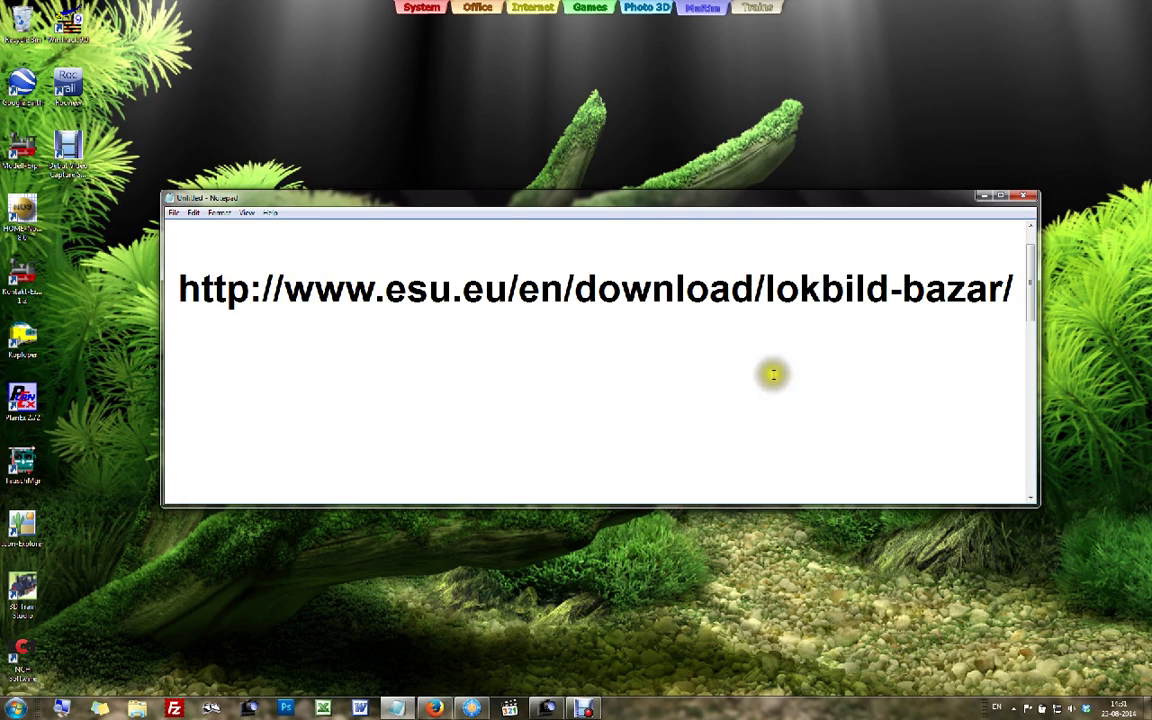
left_click(818, 378)
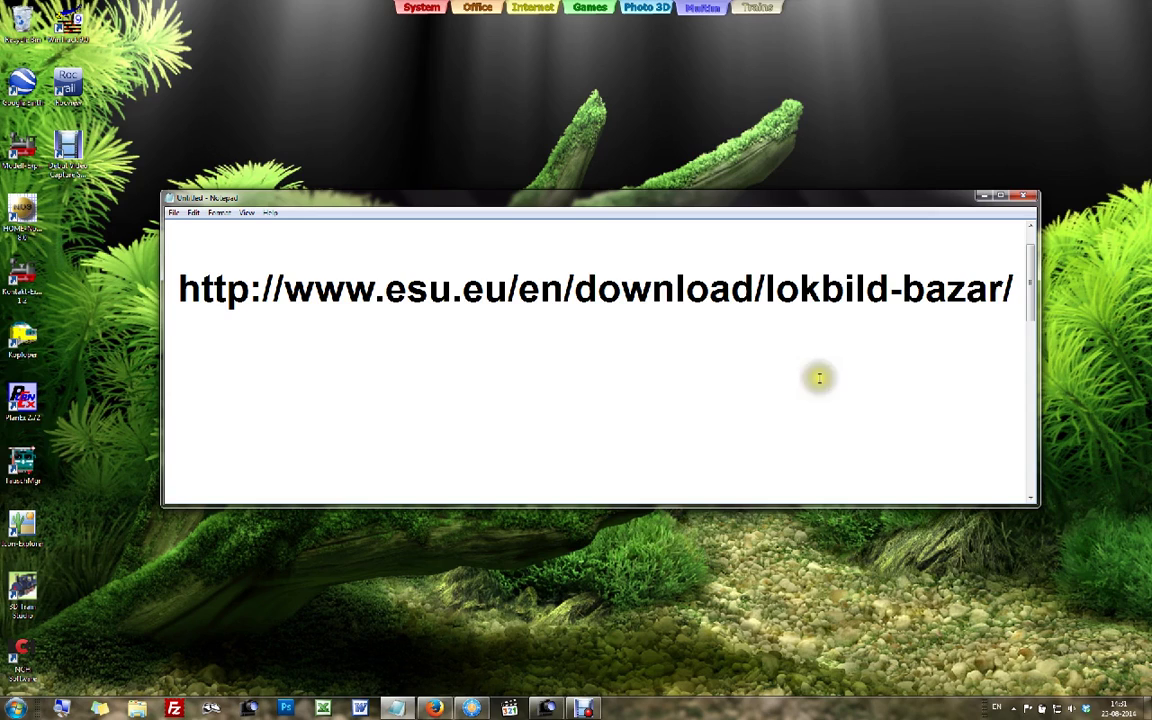
scroll(819, 378, "down", 1)
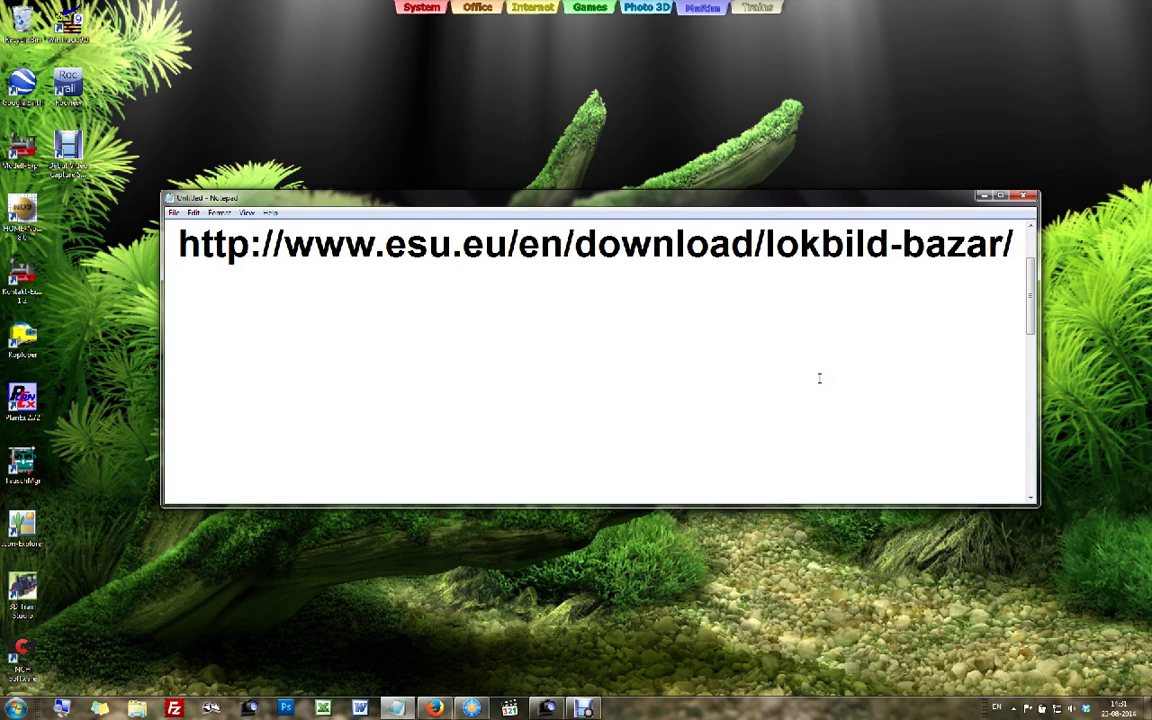
scroll(819, 378, "down", 5)
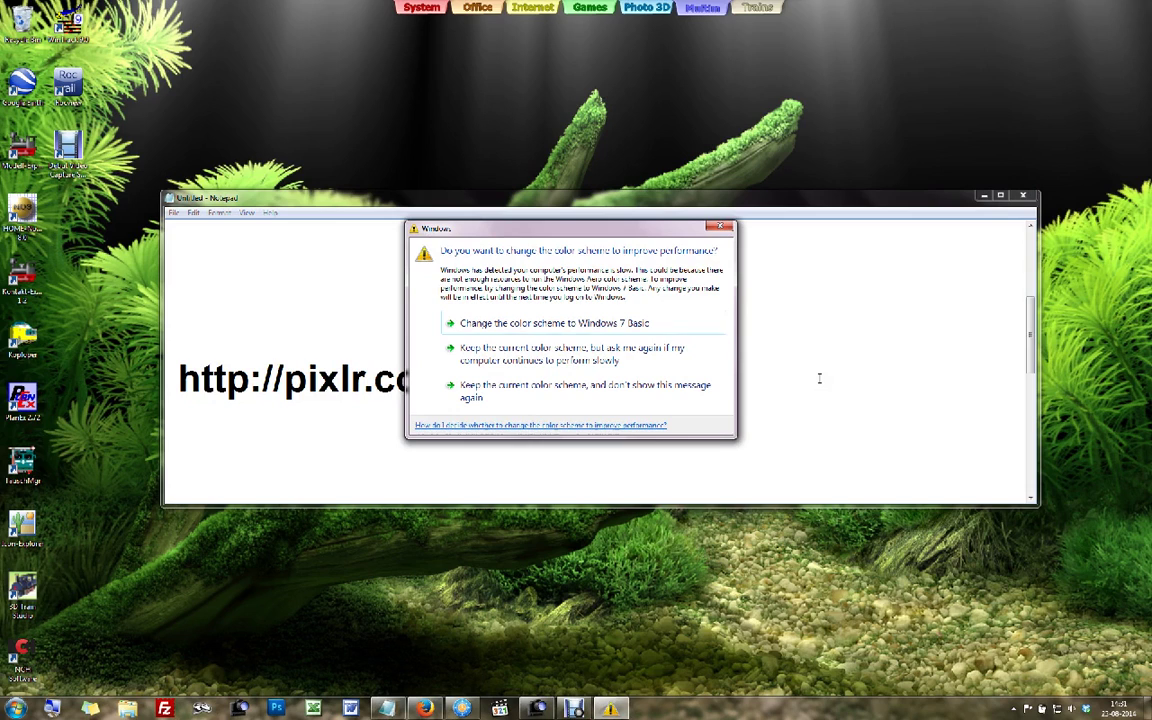
left_click(721, 226)
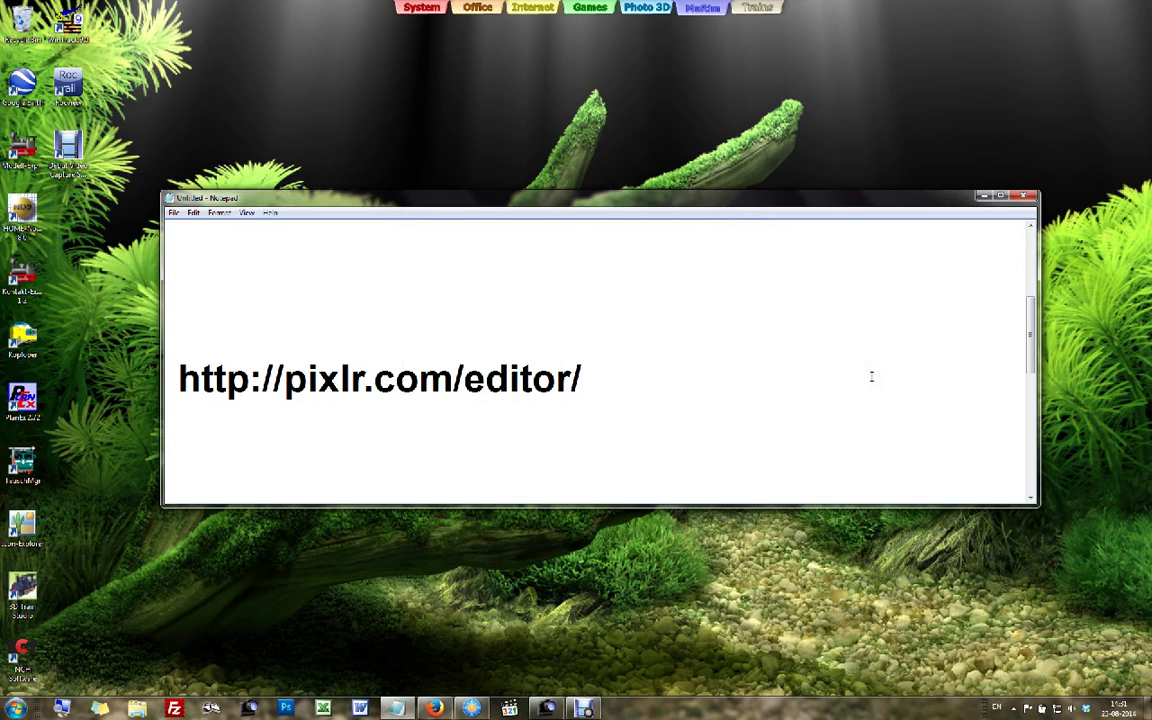
- Scroll the notes to the 24-bit BMP, 190*40 pixel and B6B6B6 background requirements
scroll(820, 372, "down", 1)
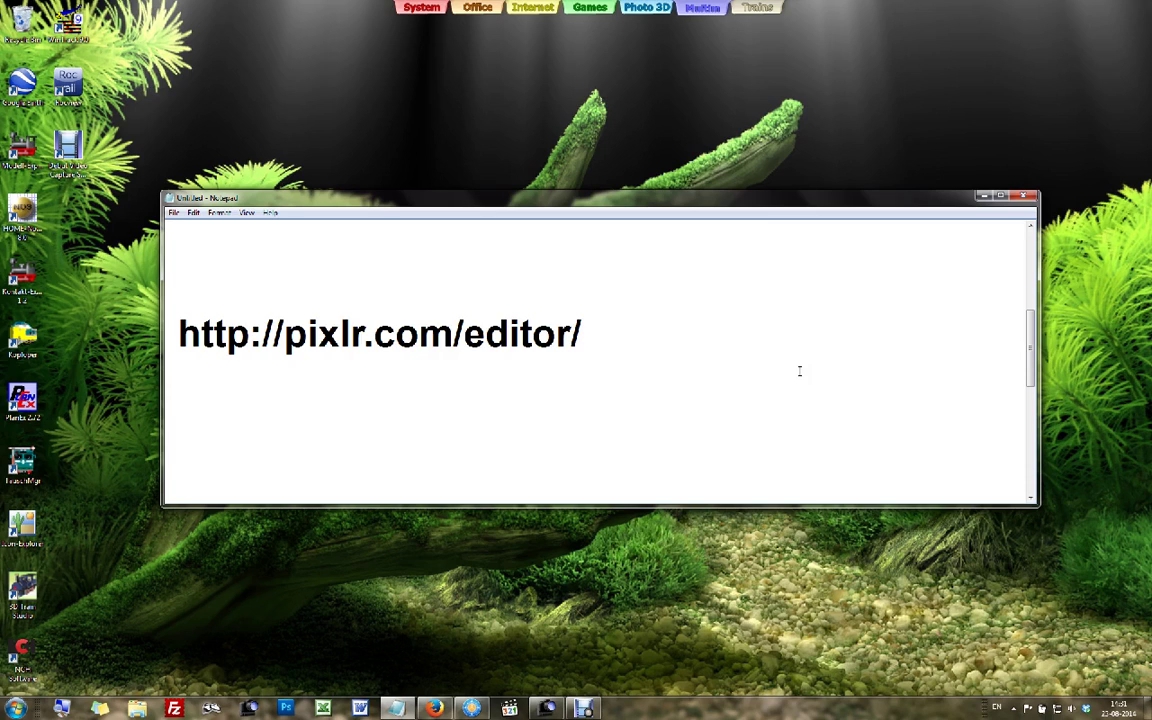
left_click(797, 368)
left_click(818, 386)
scroll(820, 385, "down", 5)
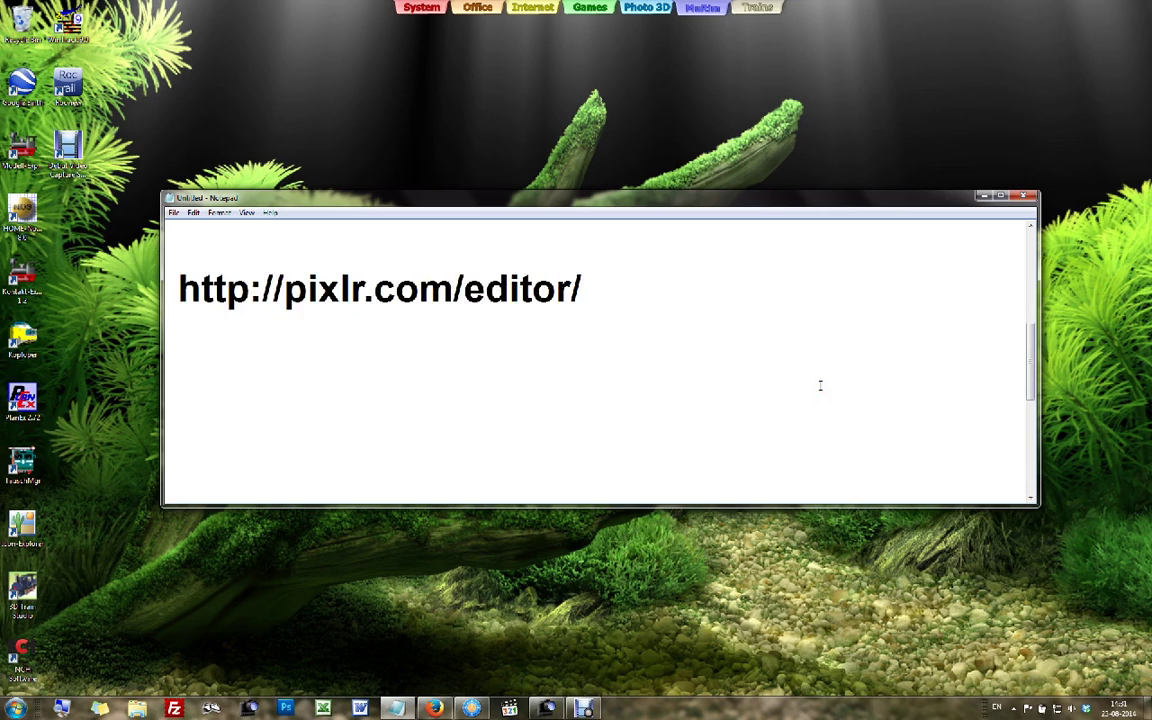
scroll(820, 385, "down", 1)
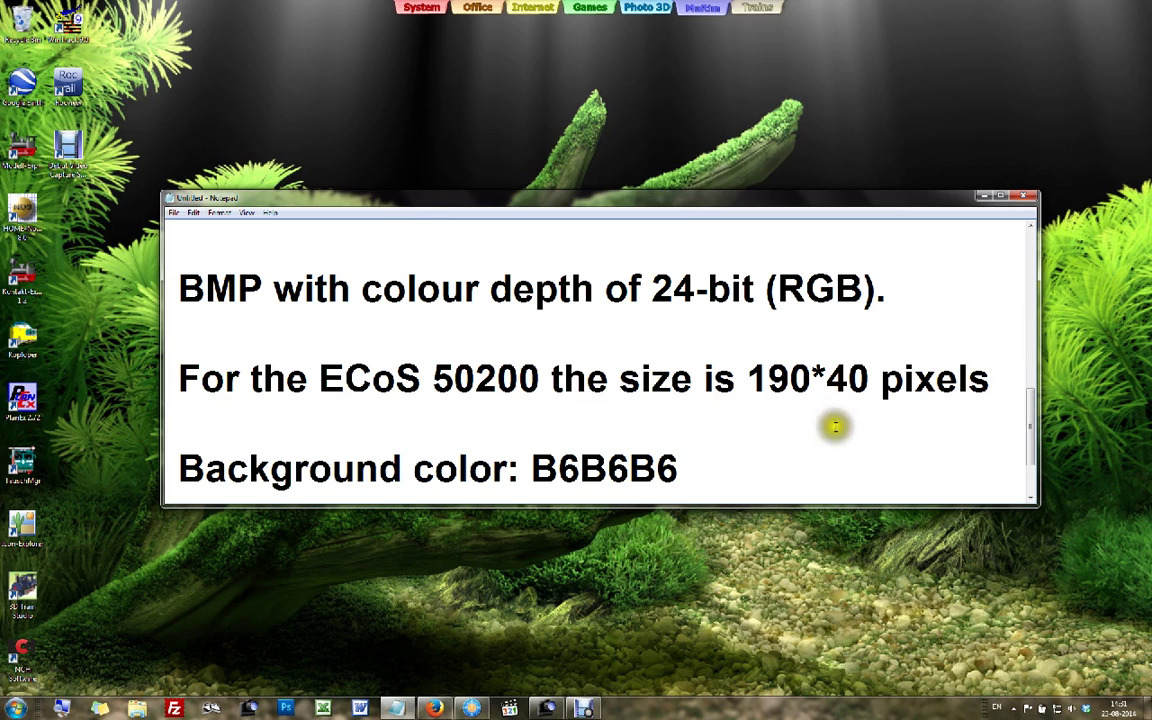
- Bring FreeCommander XE to the front, showing the D:\Temp image files
left_click(729, 468)
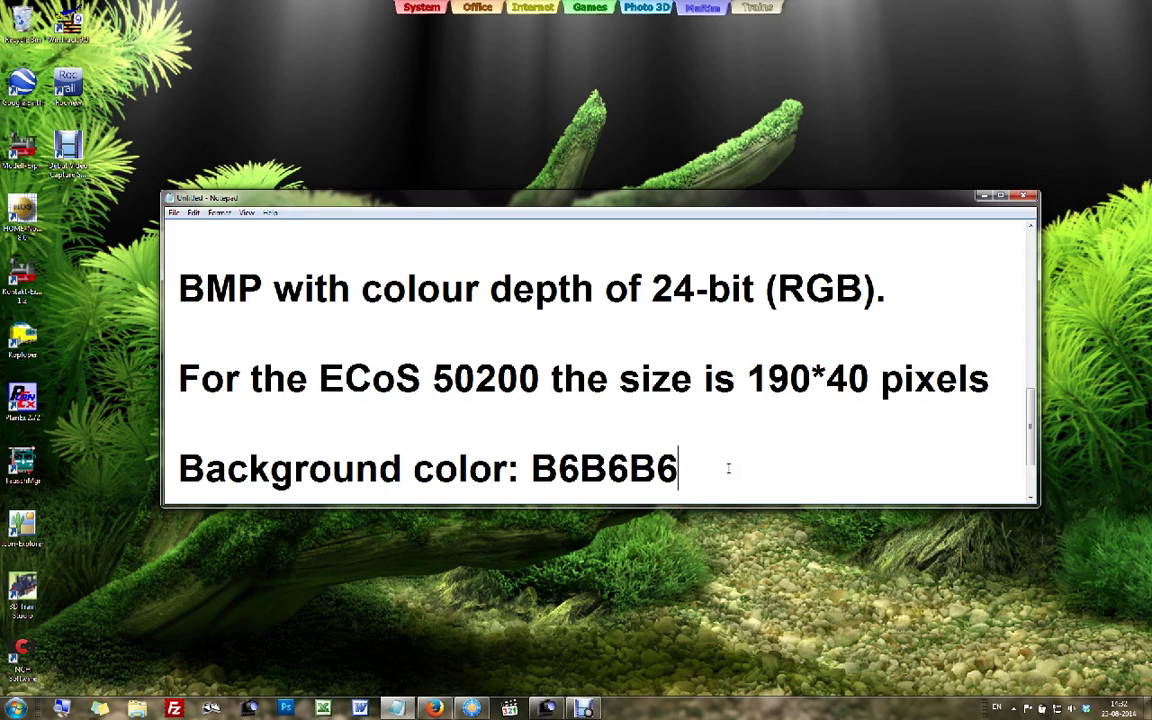
left_click(746, 468)
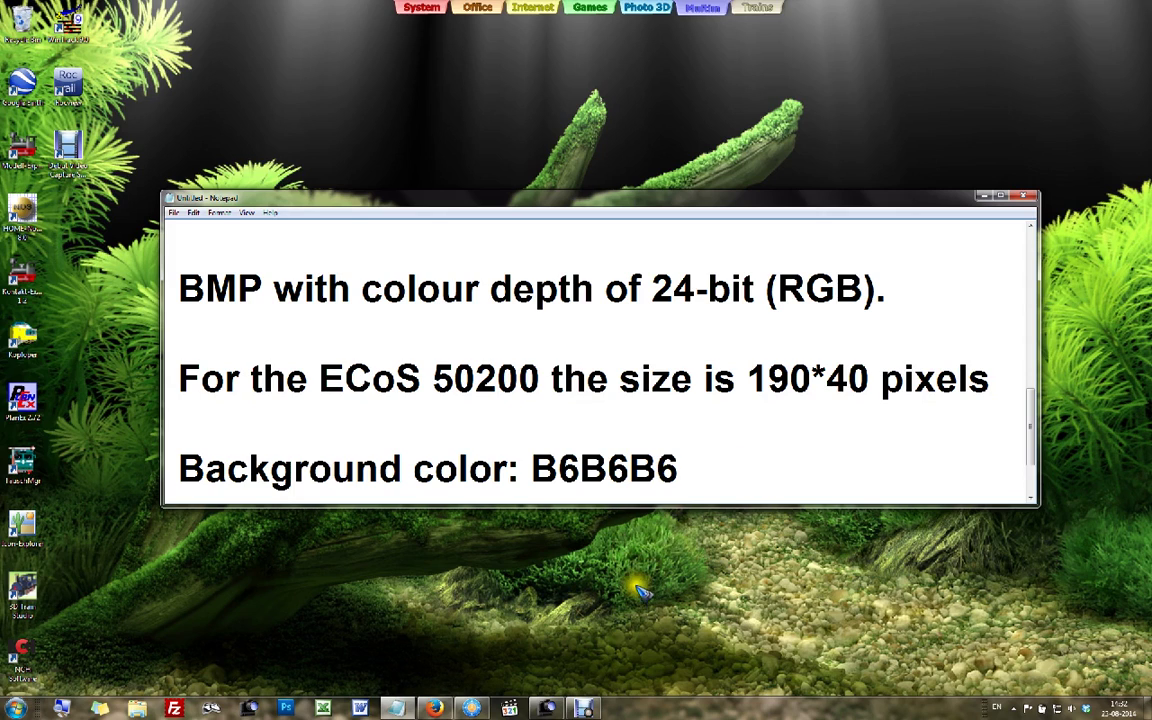
left_click(545, 708)
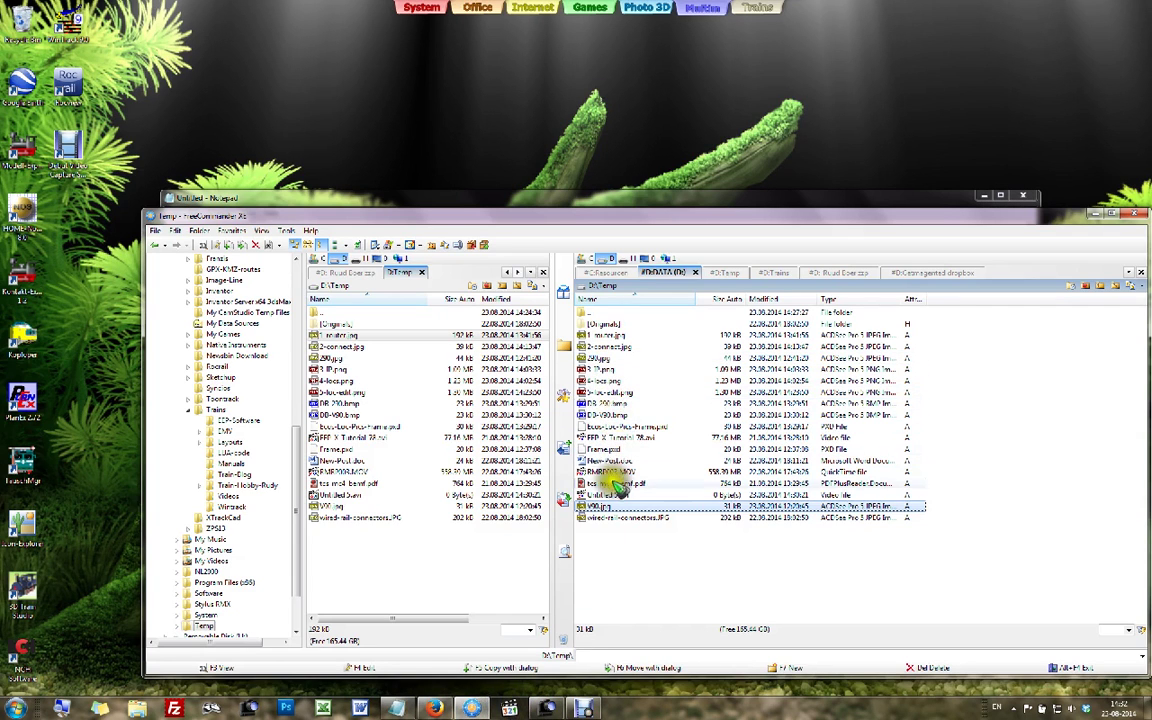
- Preview V90.jpg and 290.jpg in ACDSee Quick View, closing each afterwards
left_click_drag(596, 505, 603, 512)
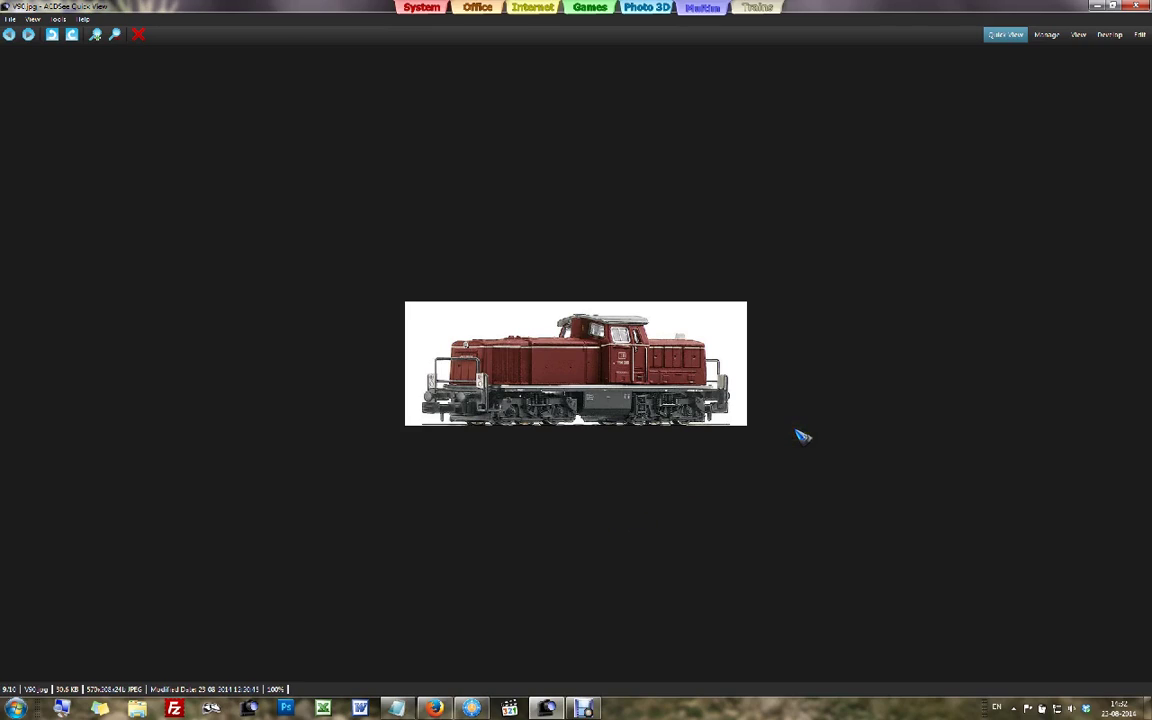
key("Escape")
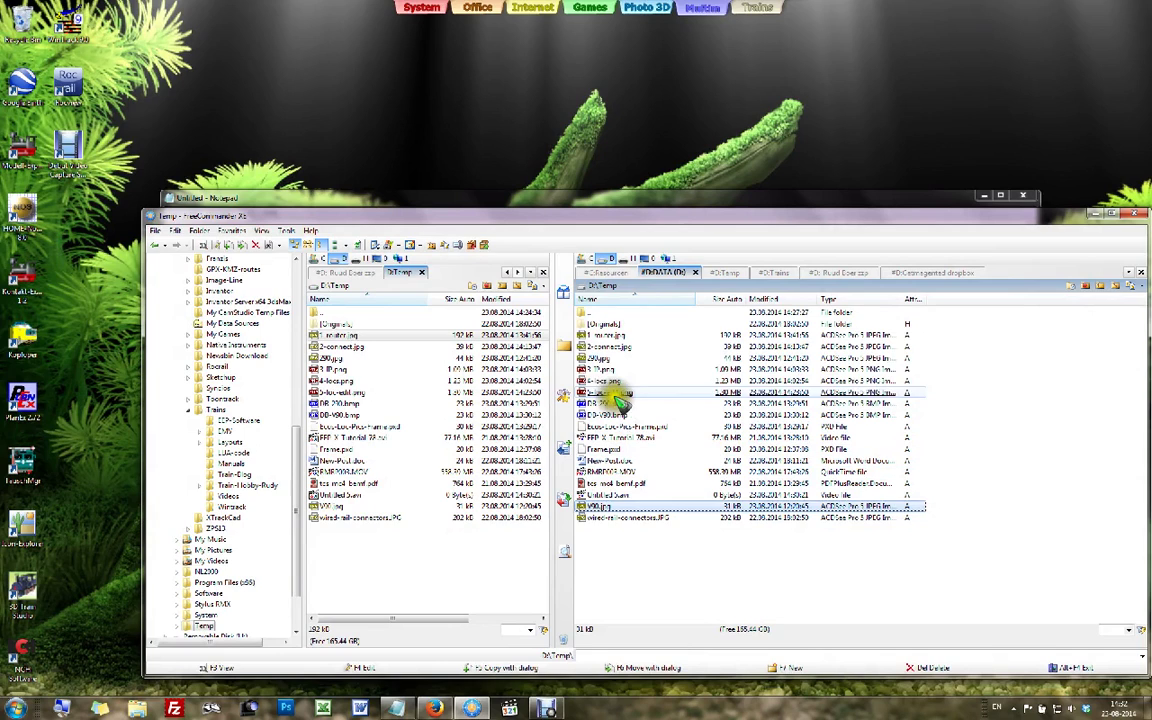
double_click(598, 357)
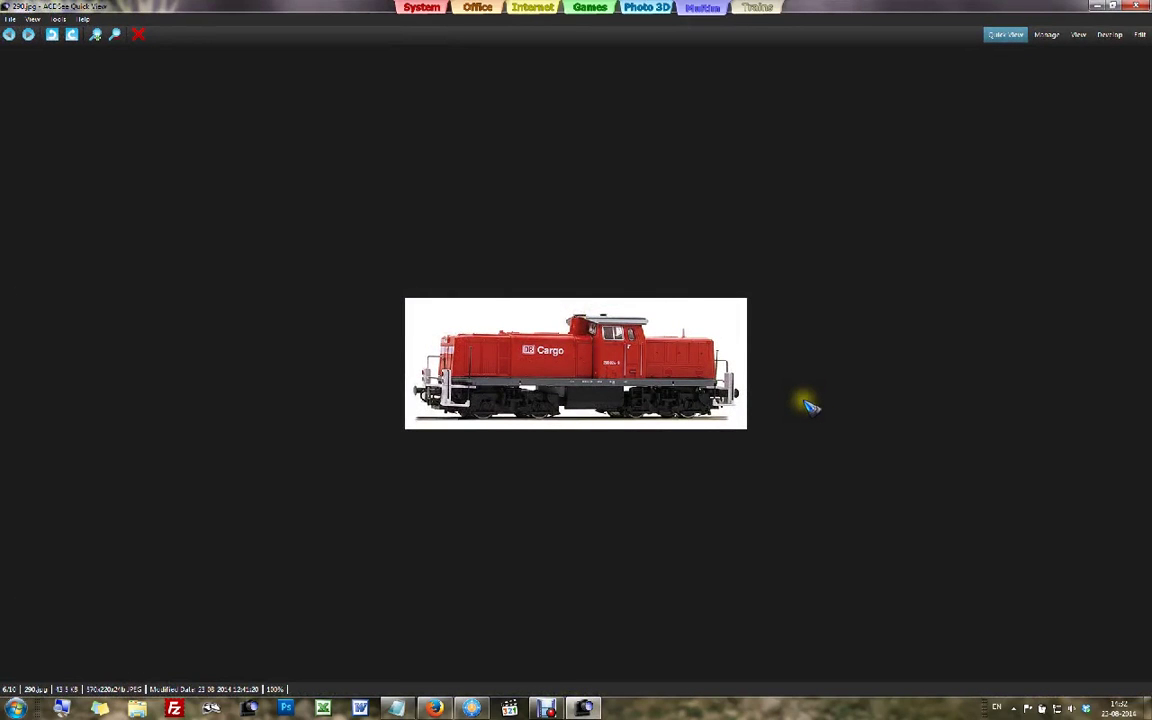
left_click(1145, 7)
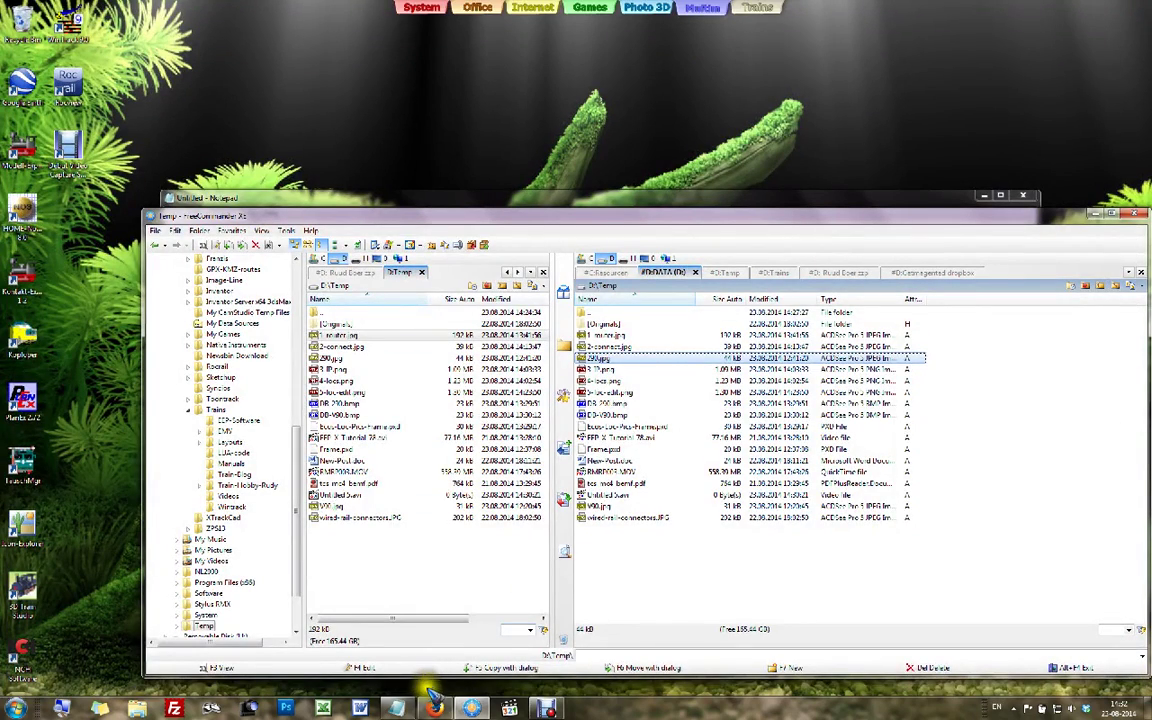
- Open the red 290 Cargo locomotive photo from the computer in Pixlr and enlarge its window
left_click(433, 706)
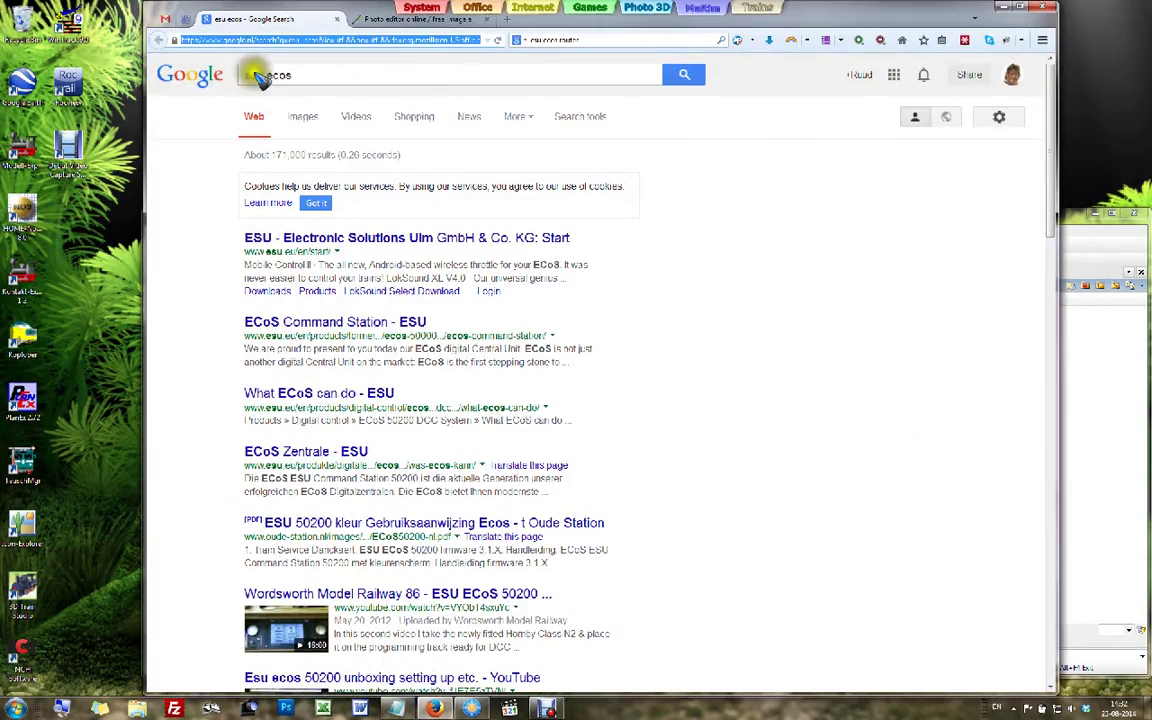
left_click(365, 19)
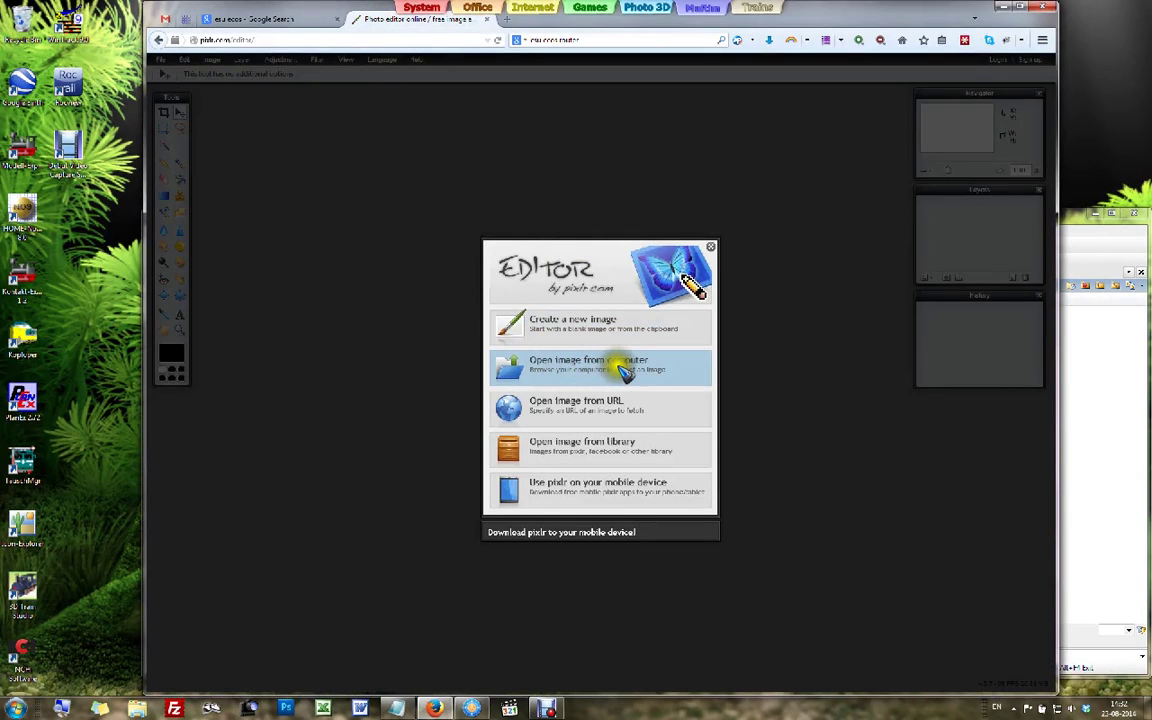
left_click(624, 372)
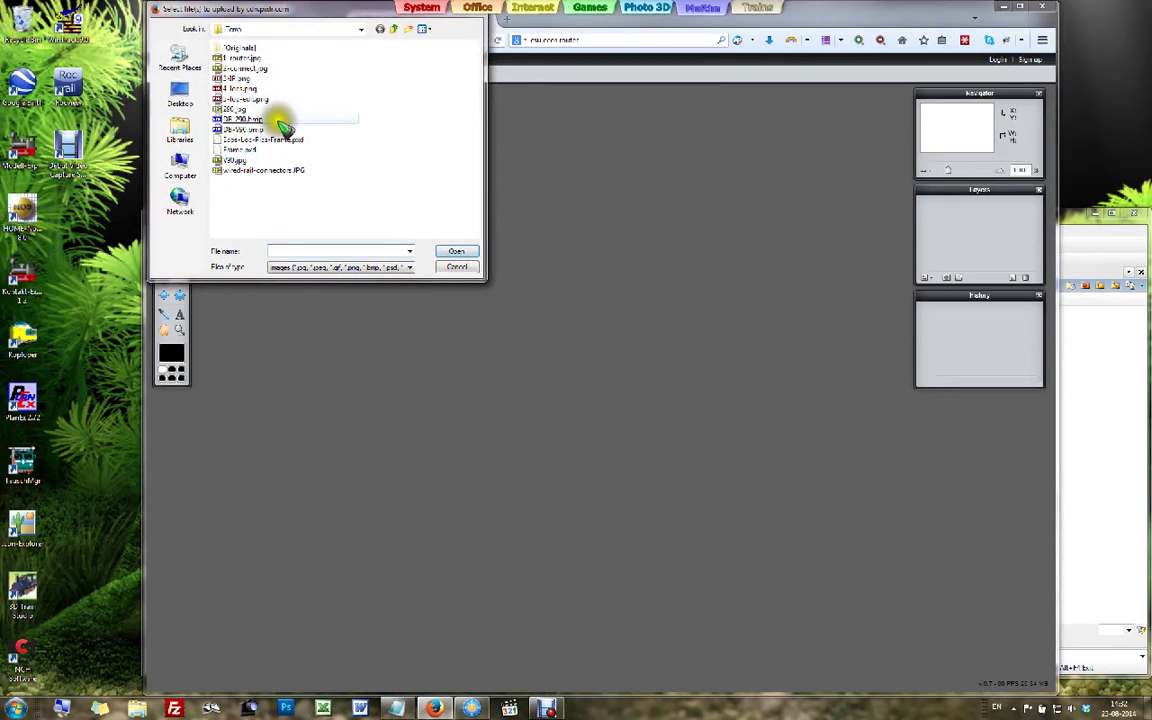
left_click(234, 106)
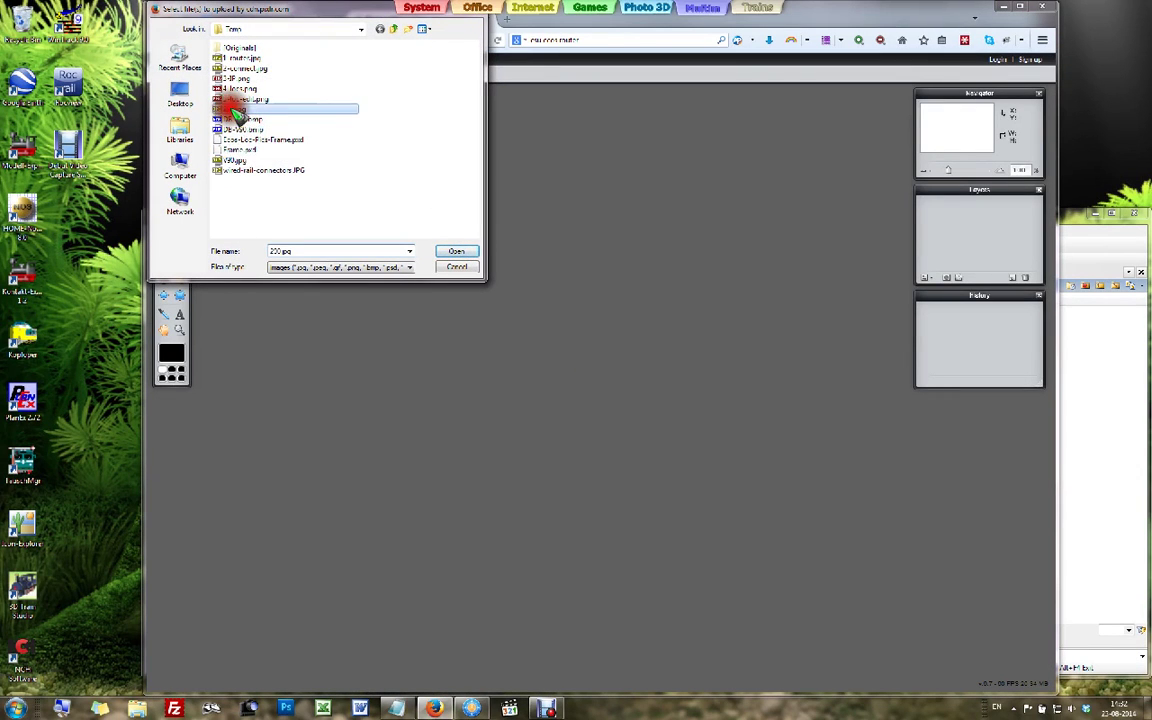
double_click(236, 108)
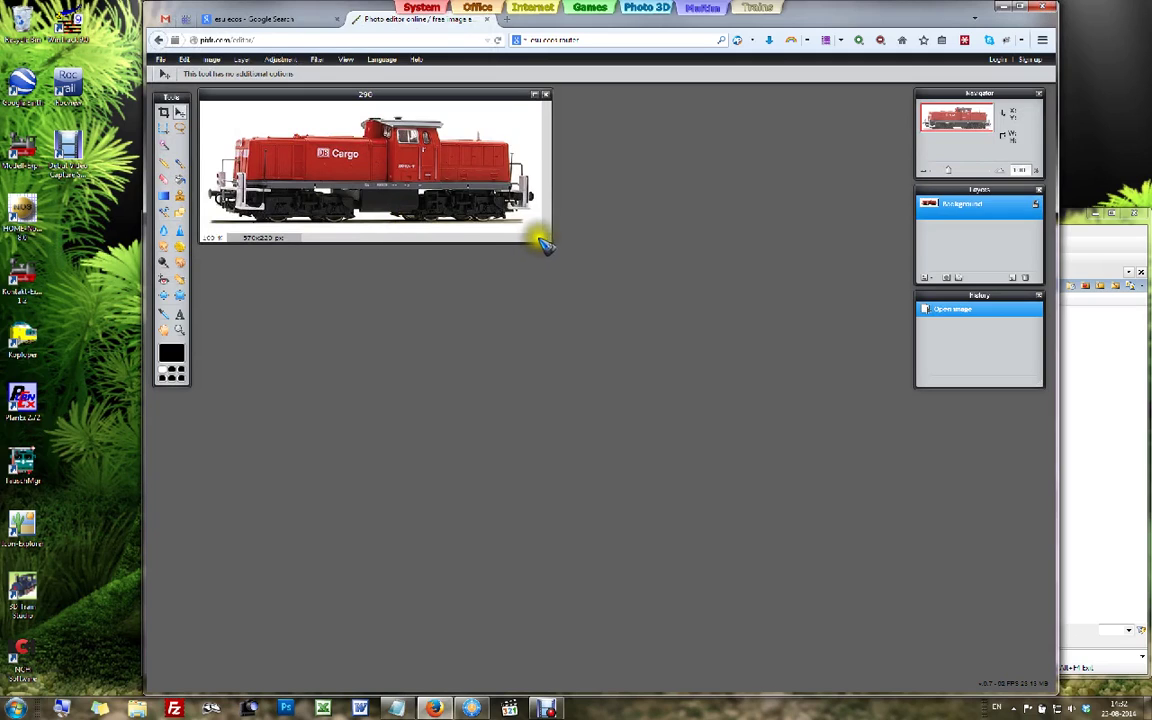
left_click_drag(543, 240, 858, 486)
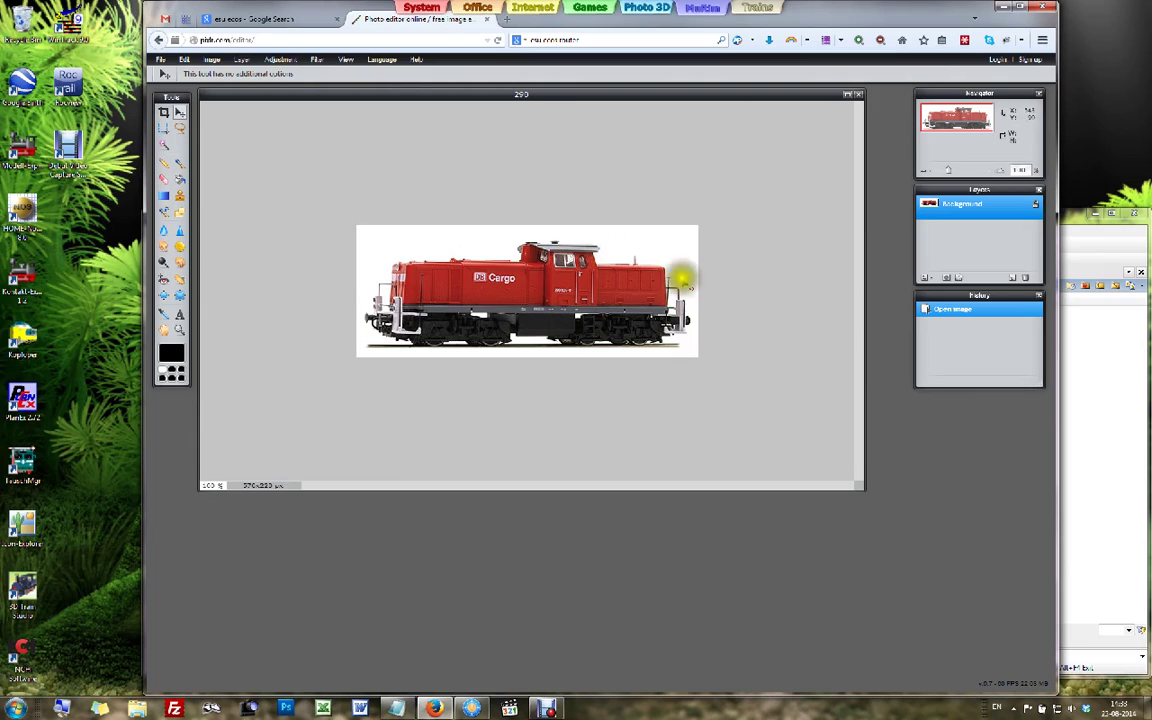
- Crop the photo tightly around the locomotive, removing the white margins
left_click(163, 112)
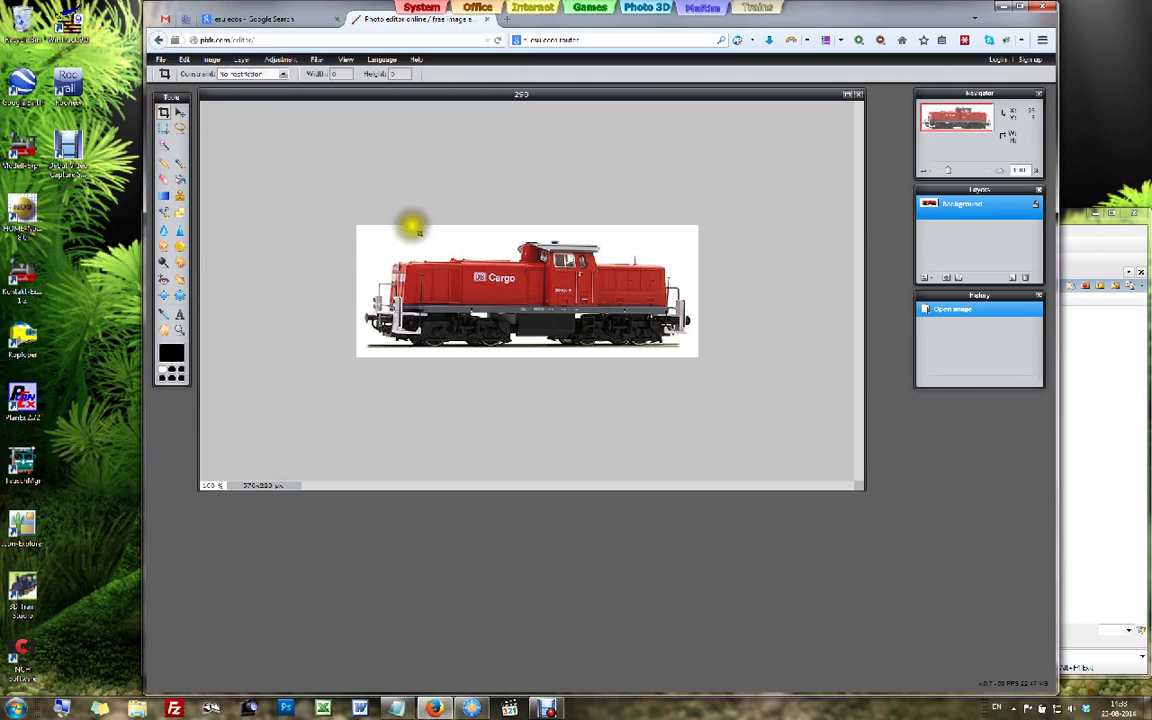
left_click_drag(361, 235, 691, 350)
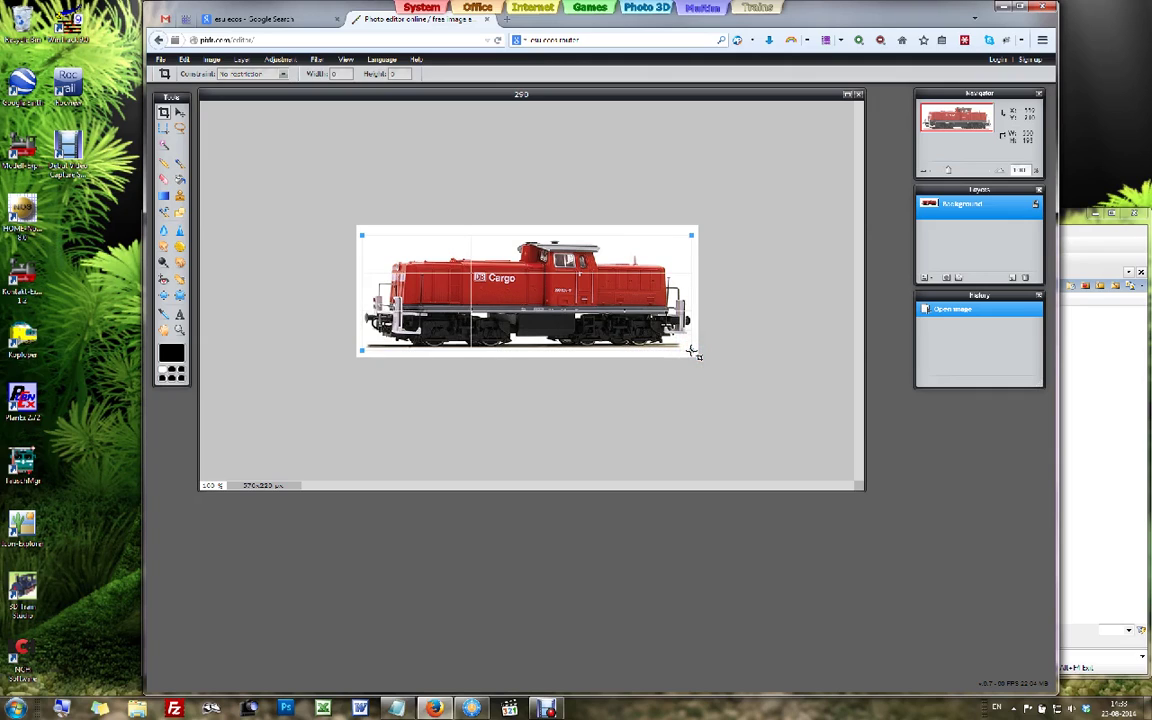
key("Return")
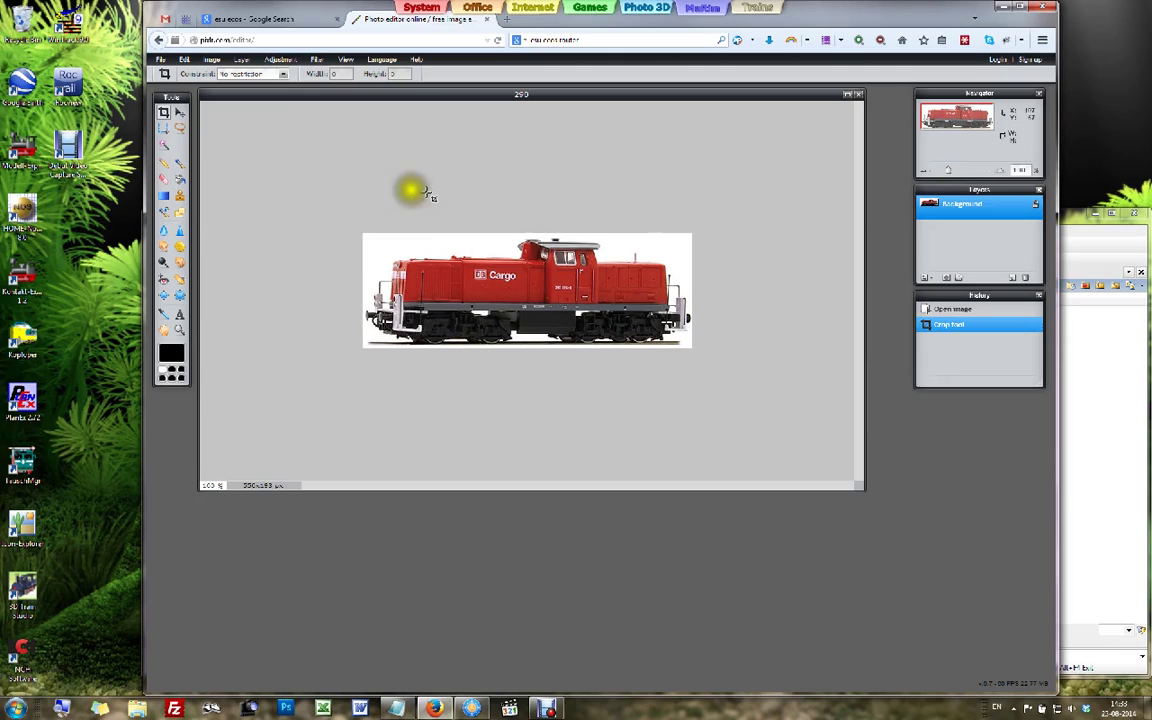
- Resize the image proportionally to 40 pixels high, giving 114×40
left_click(212, 61)
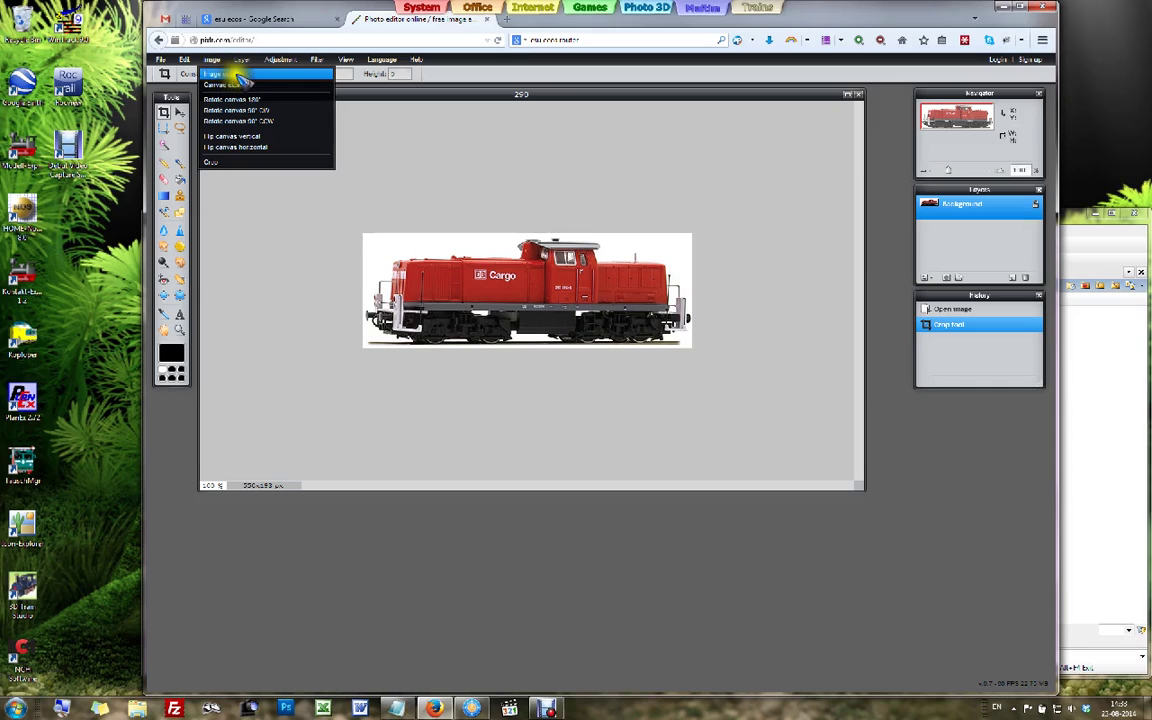
left_click(238, 76)
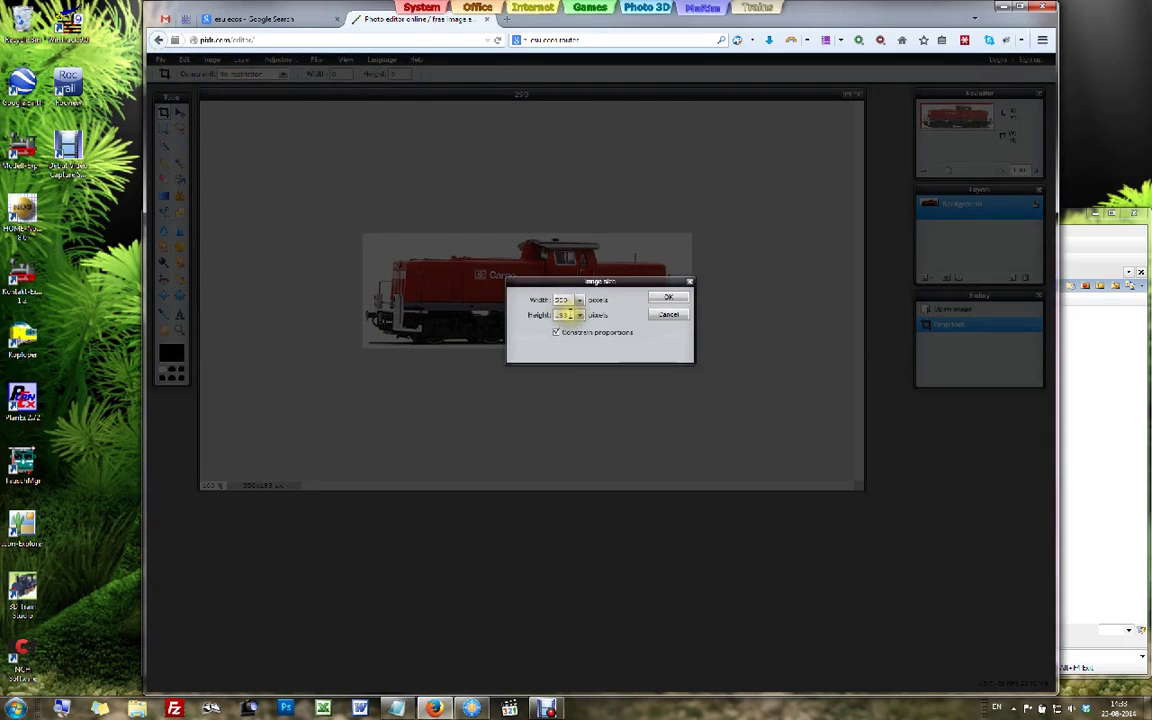
double_click(552, 315)
type("4")
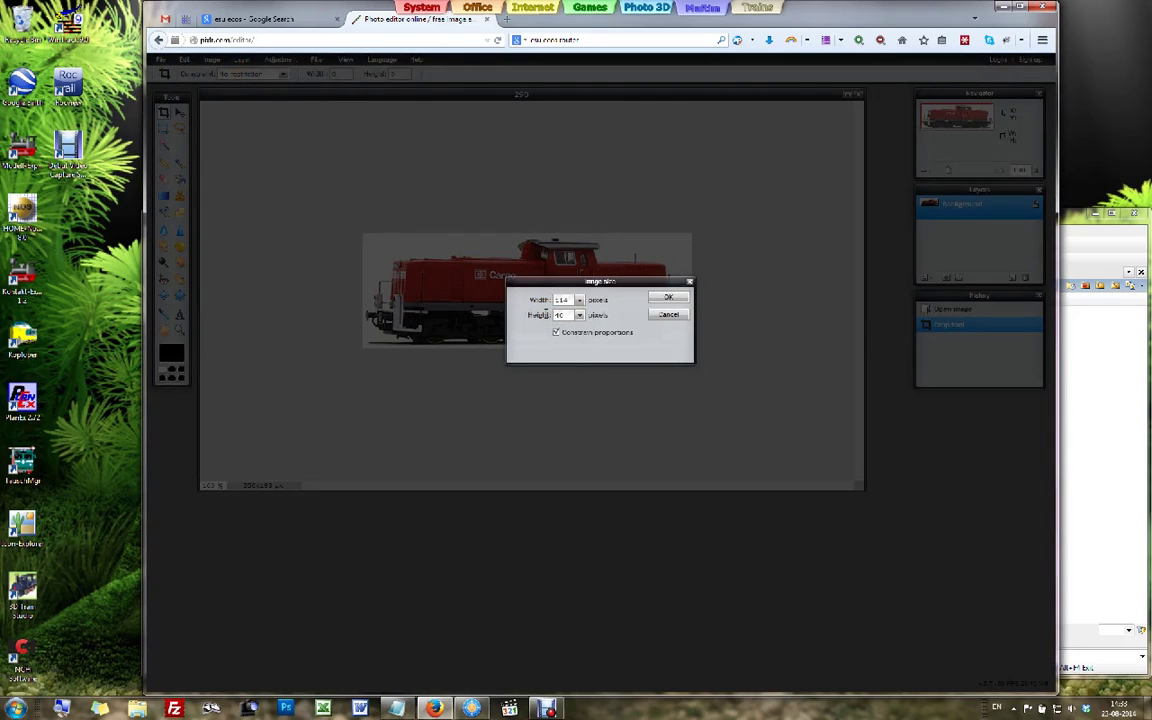
type("0")
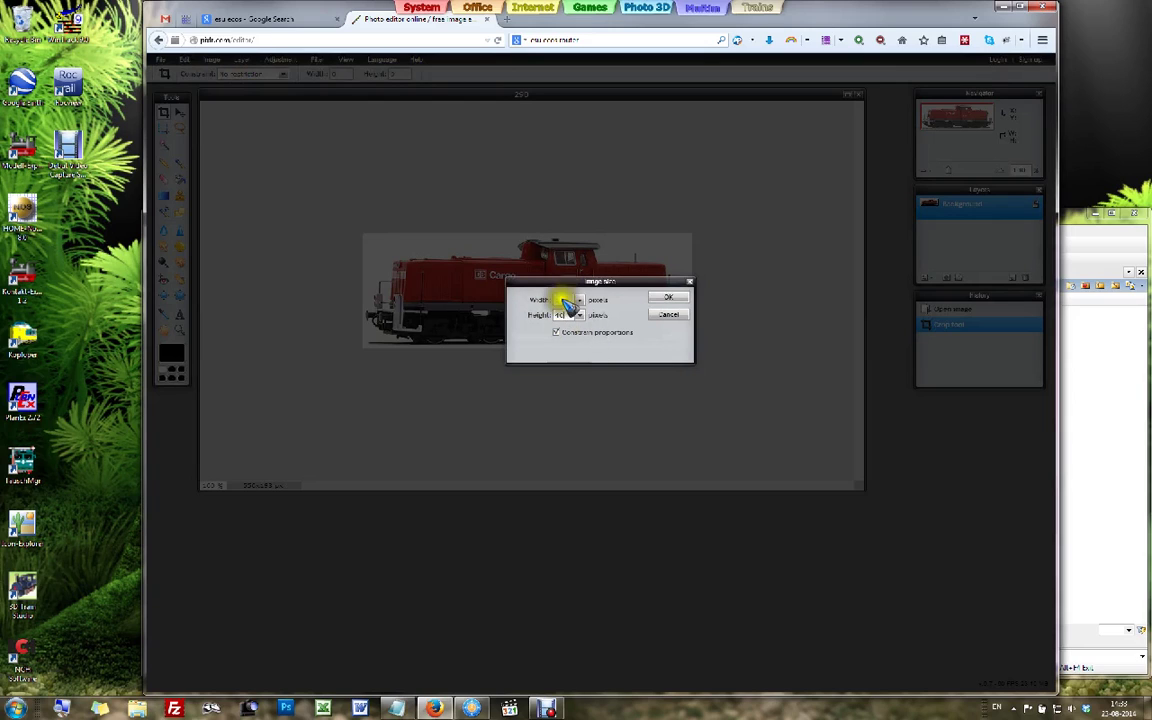
left_click(668, 297)
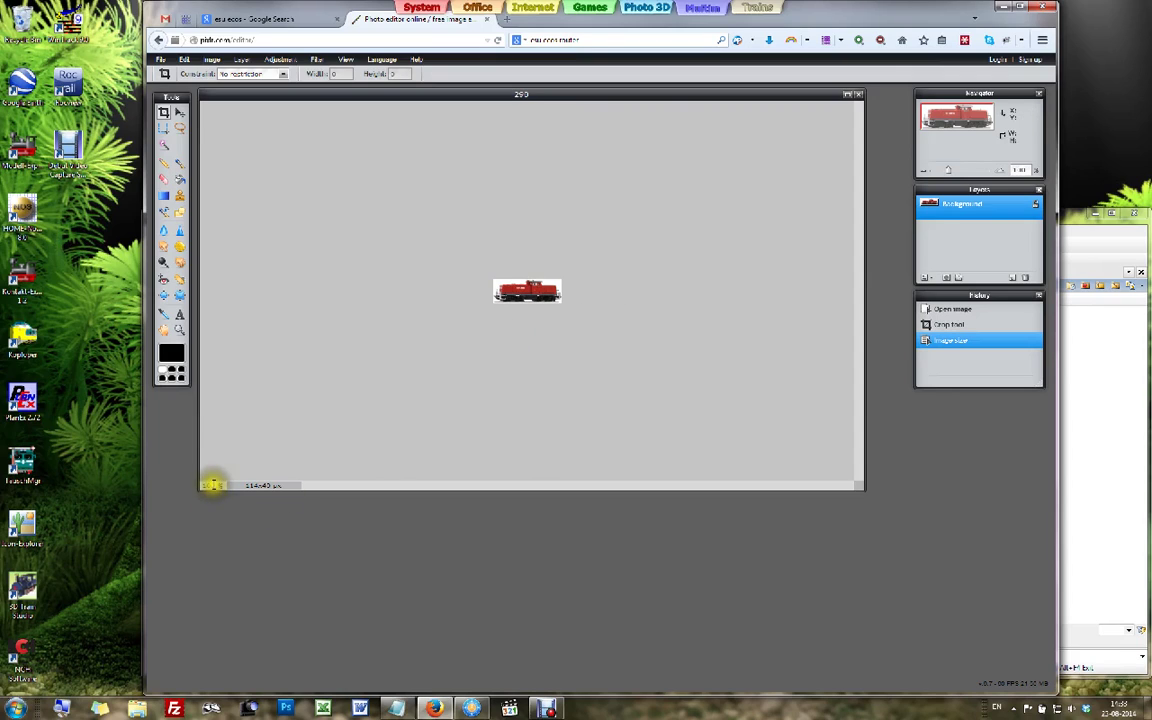
- Zoom the view to 400%
left_click(213, 485)
type("400")
key("Return")
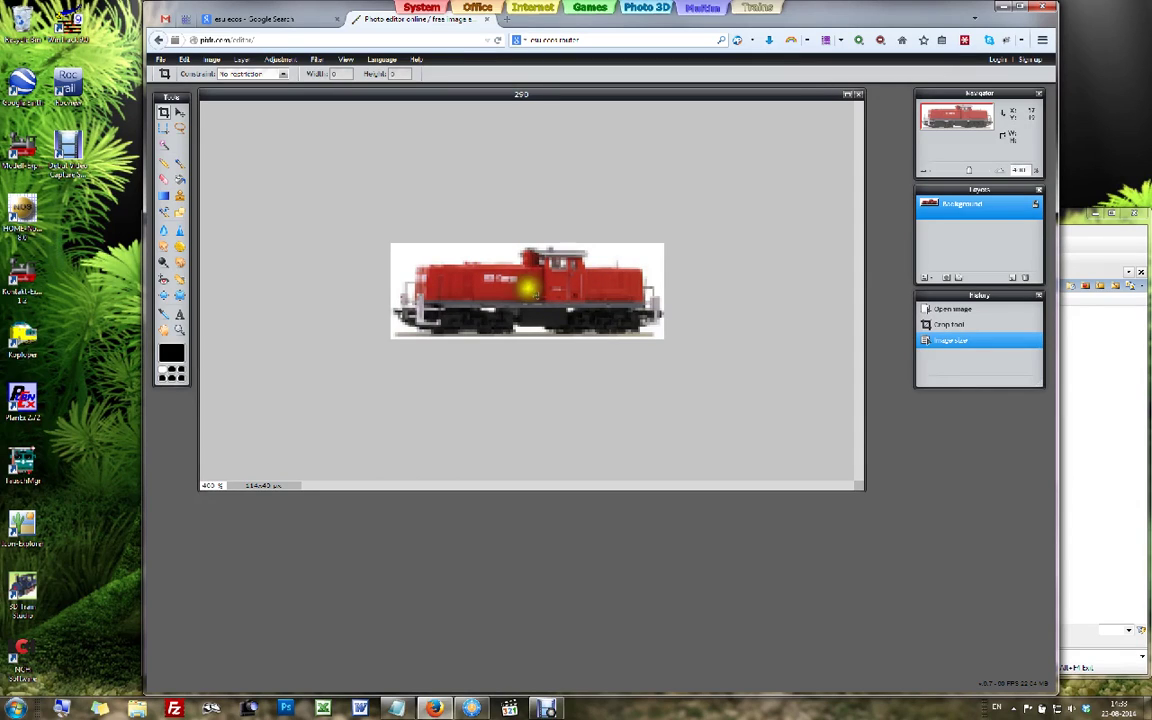
left_click(213, 60)
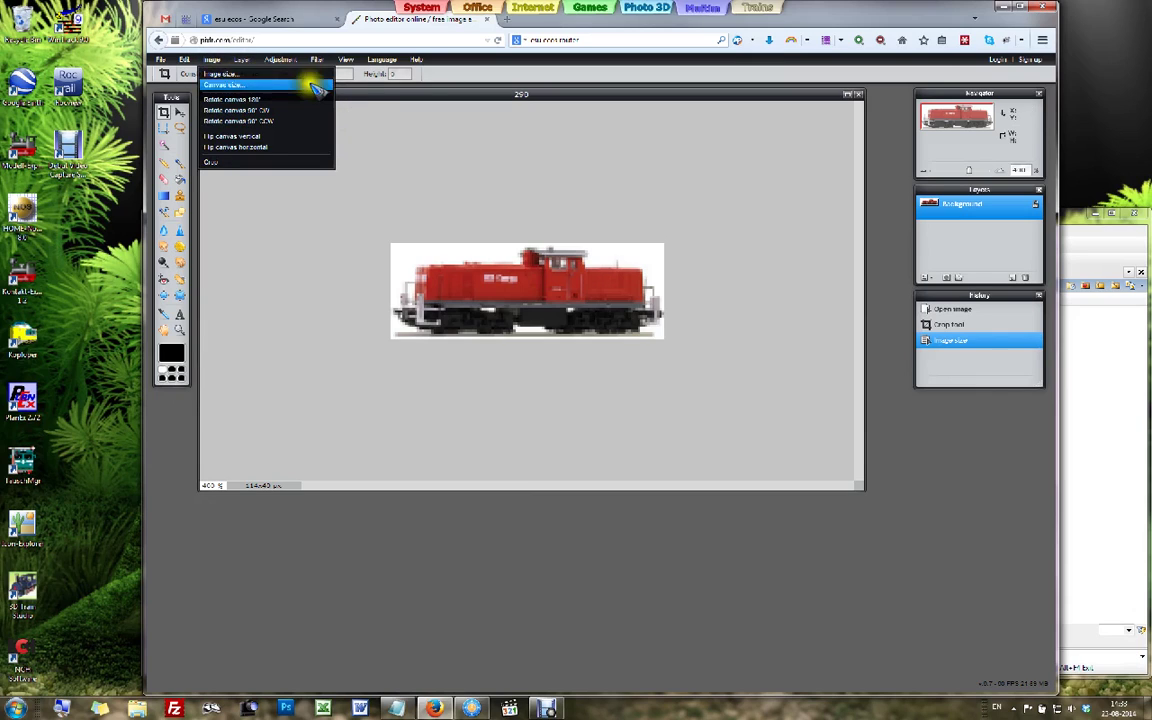
- Set the canvas width to 190 with the centre anchor, making it 190×40
left_click(224, 86)
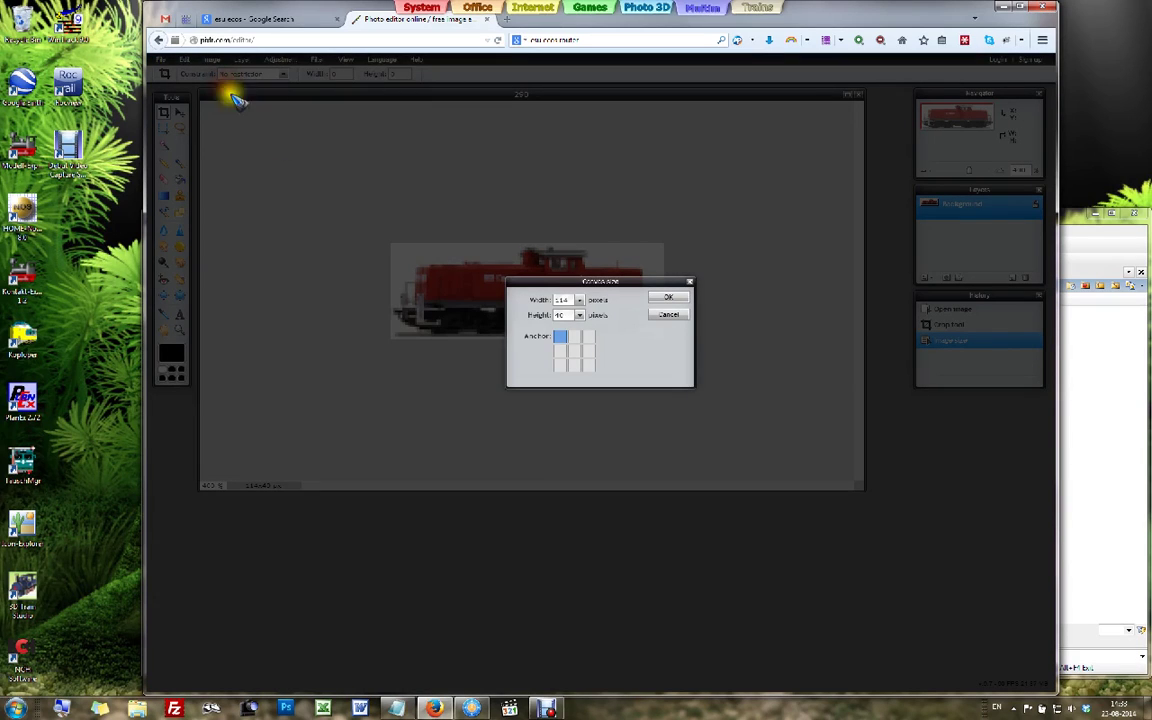
left_click(570, 299)
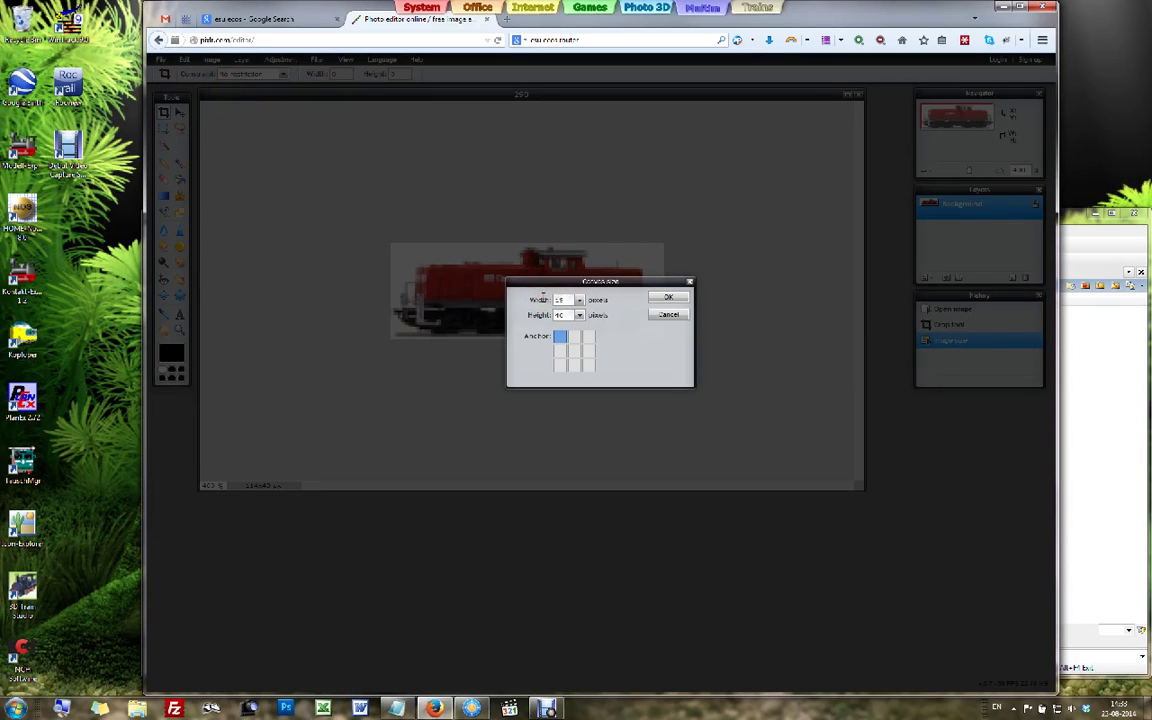
left_click(574, 350)
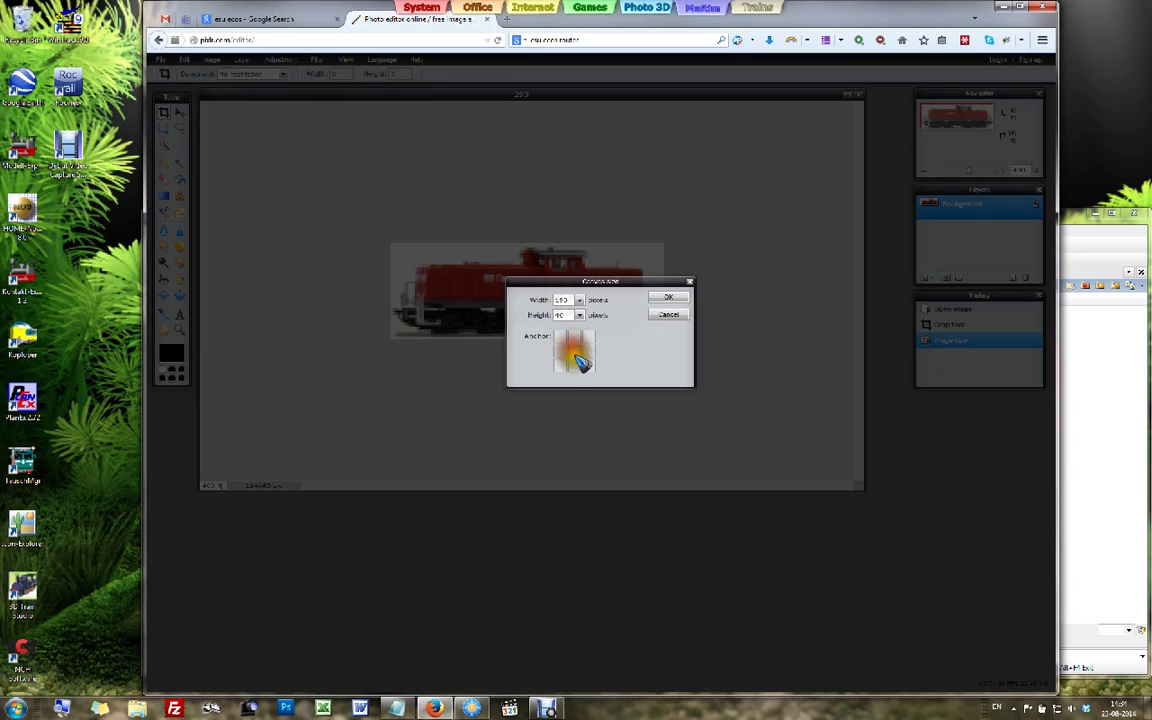
left_click(669, 300)
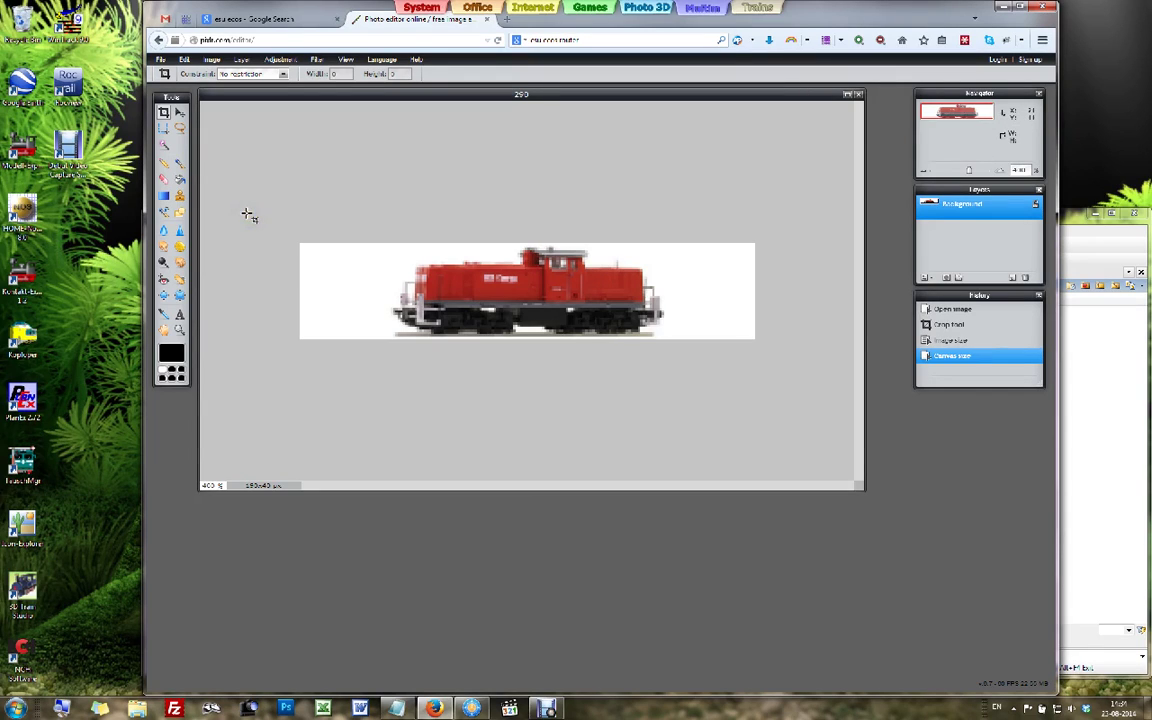
- Draw a rectangle outline along the image edges, redrawing it once after an undo
left_click(180, 212)
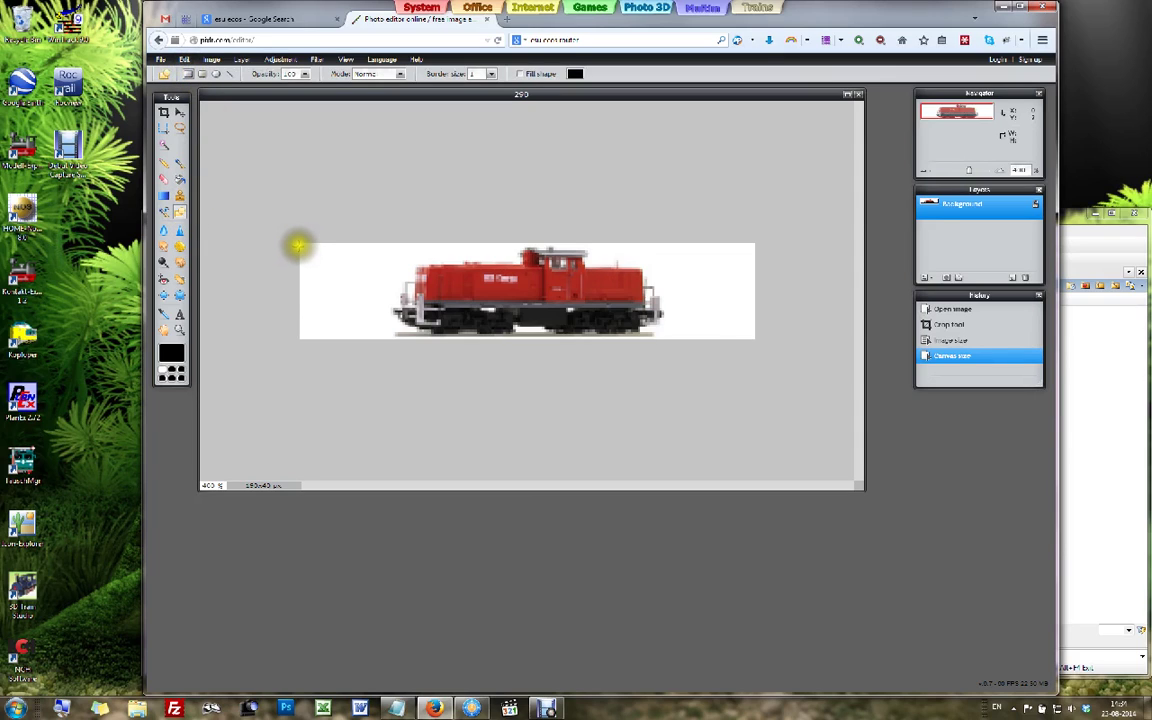
left_click_drag(298, 243, 755, 340)
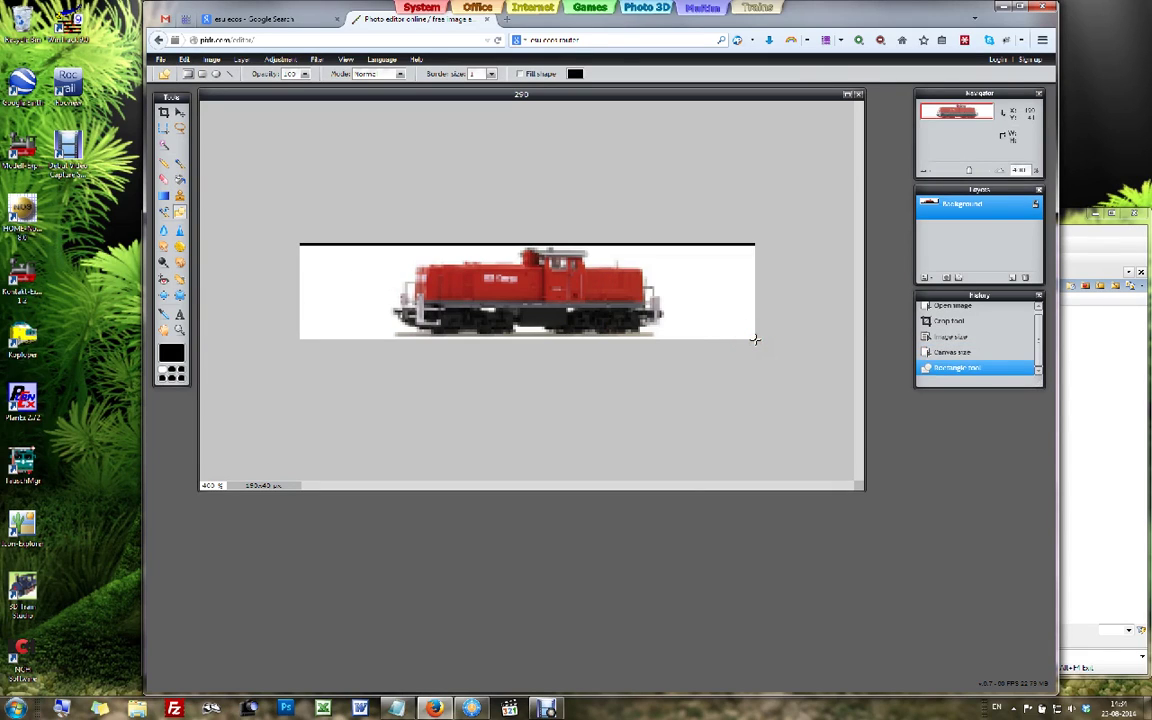
key("ctrl+z")
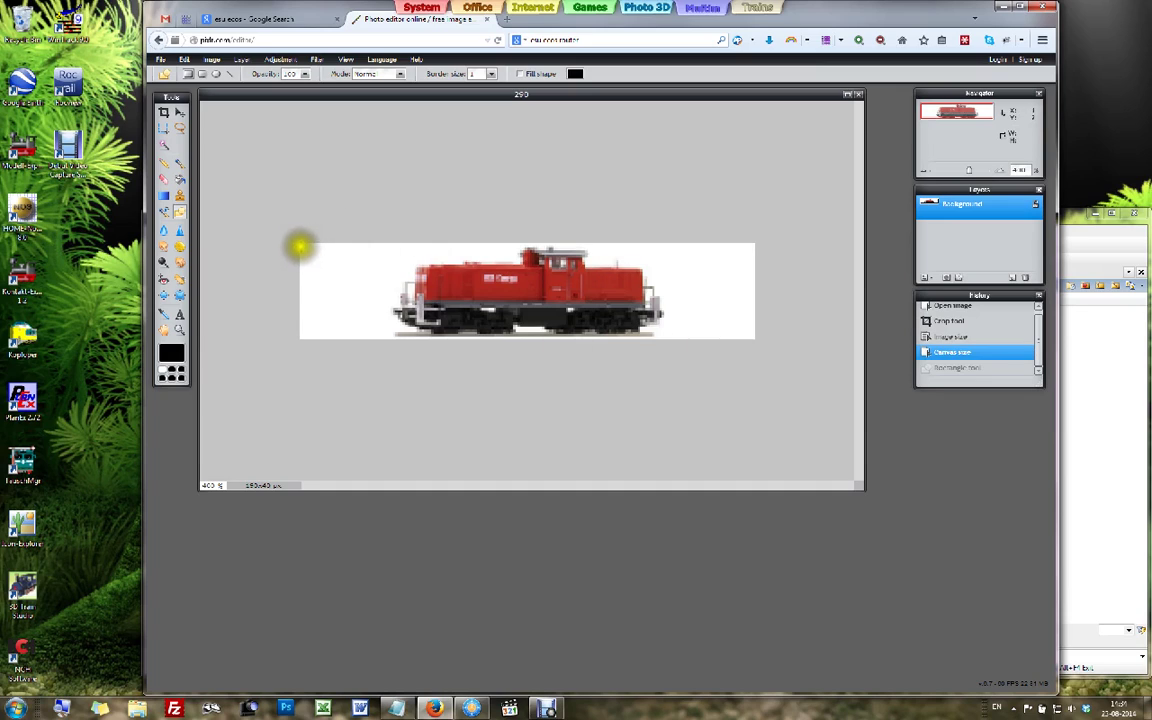
mouse_move(300, 243)
left_mouse_down()
mouse_move(420, 253)
mouse_move(754, 338)
left_mouse_up()
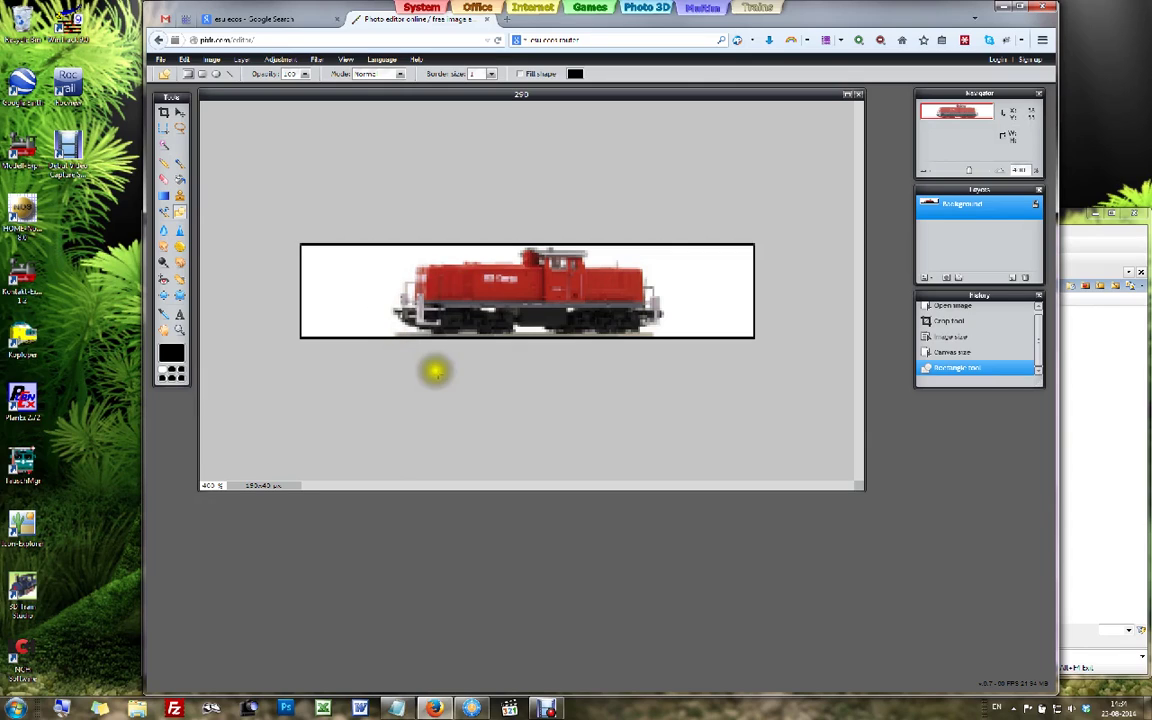
- Flip the locomotive layer horizontally
left_click(241, 60)
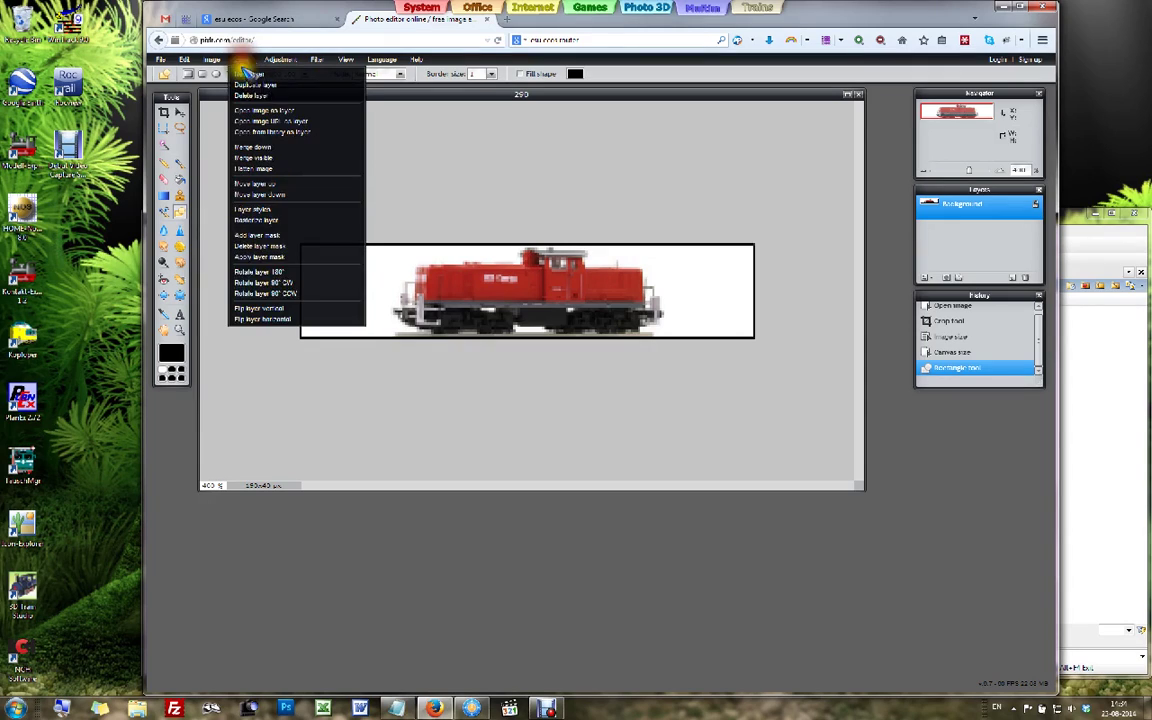
left_click(273, 320)
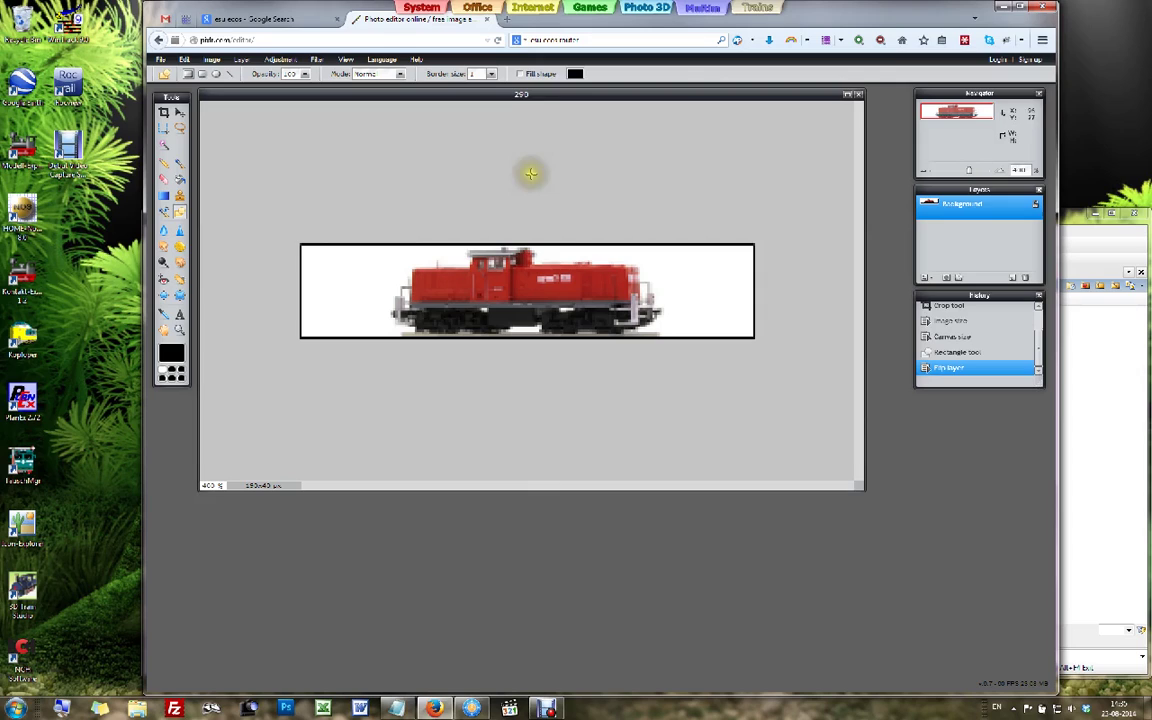
left_click(161, 61)
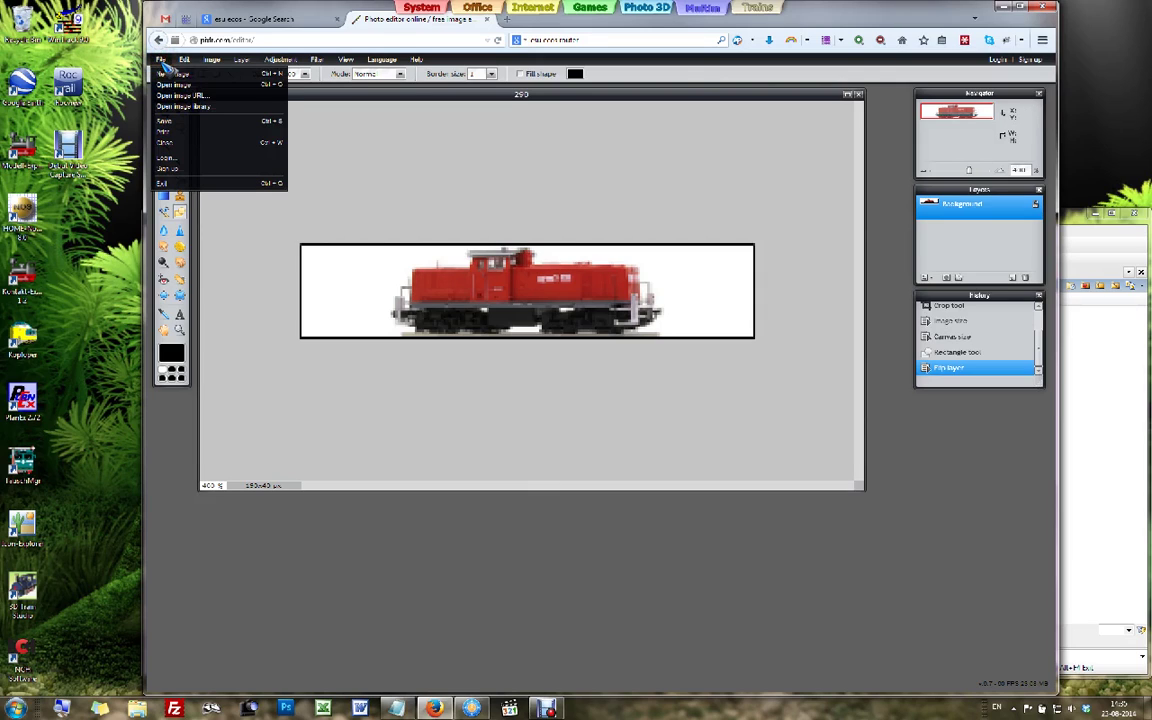
- Save the image in BMP format under the file name test
left_click(172, 120)
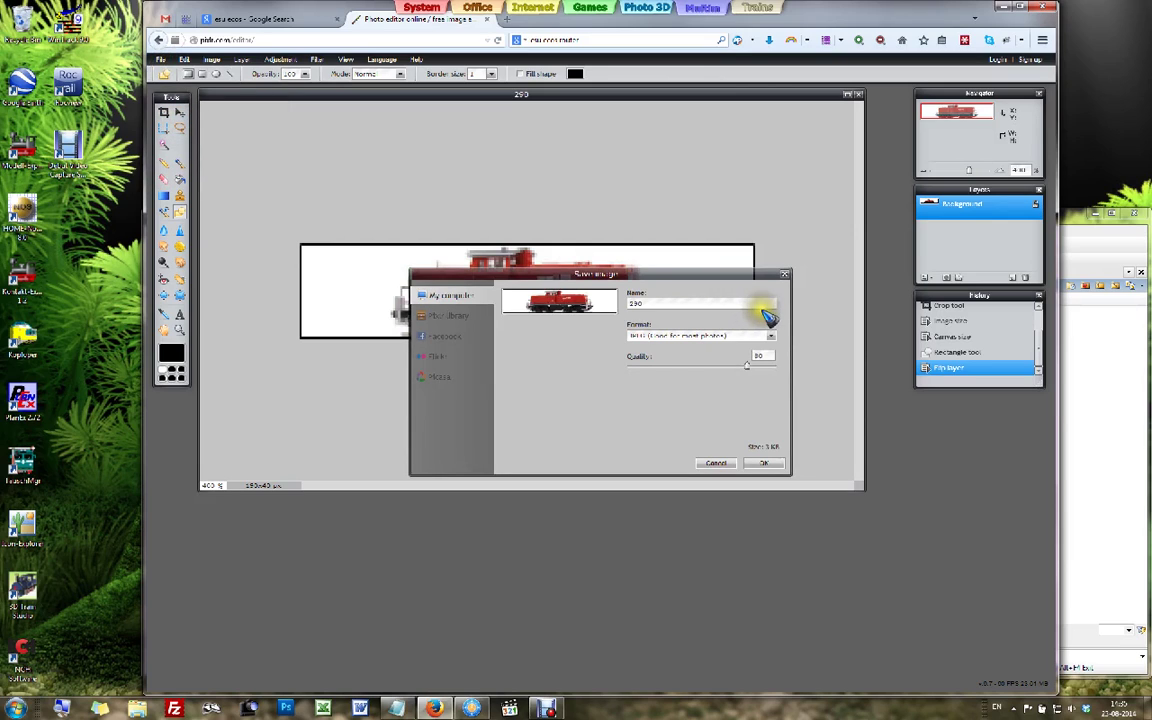
left_click(773, 339)
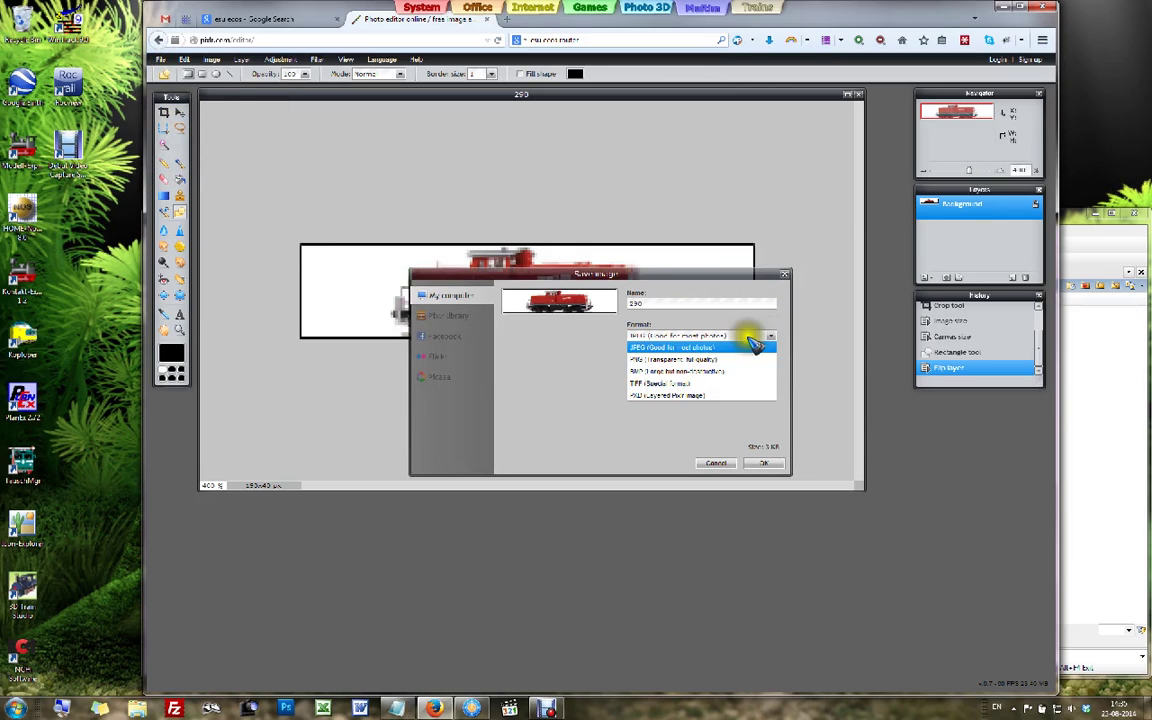
left_click(680, 369)
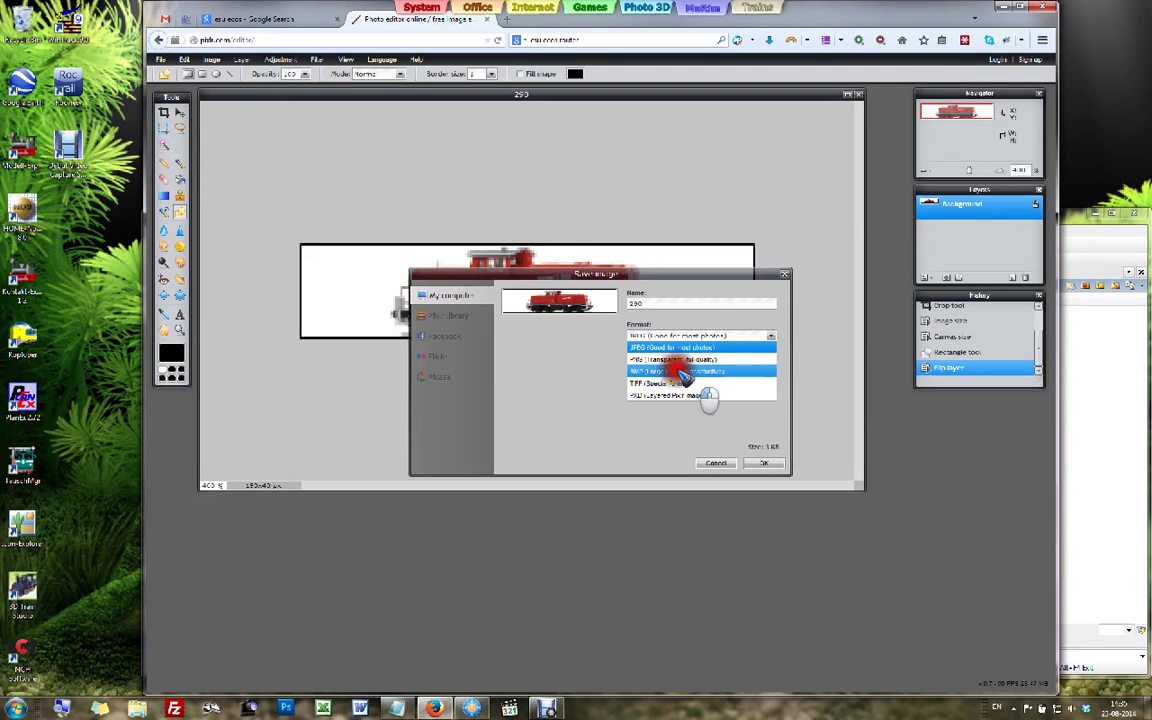
left_click(766, 464)
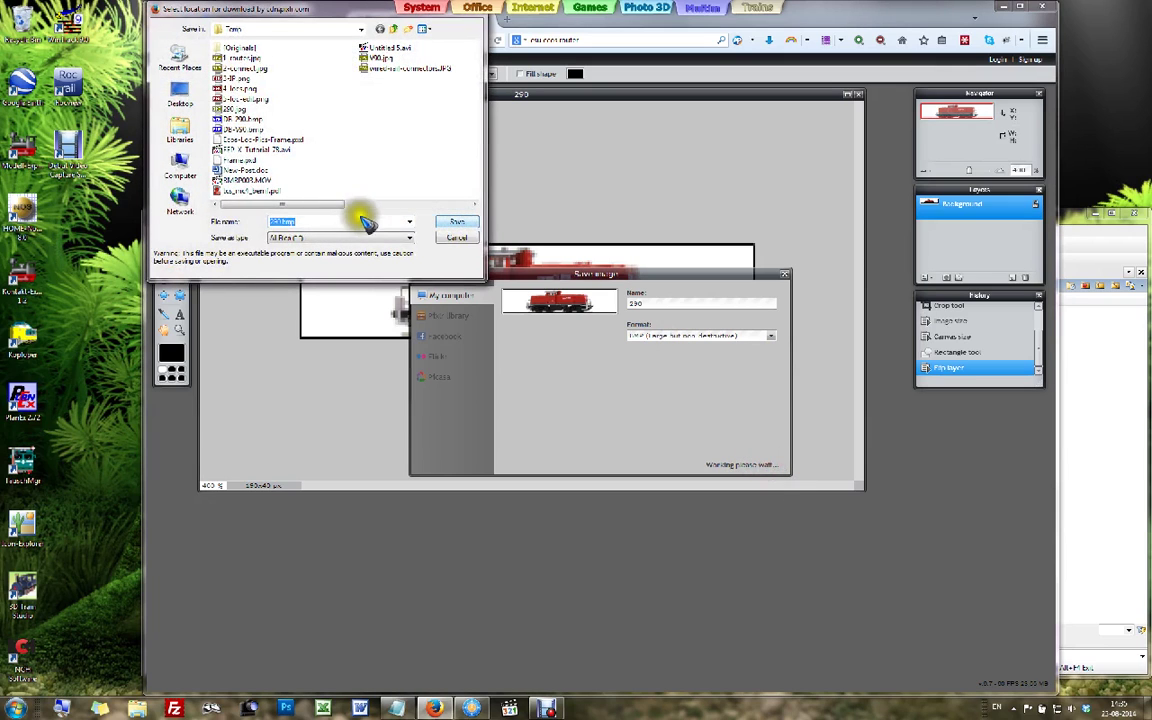
left_click(350, 221)
left_click(457, 222)
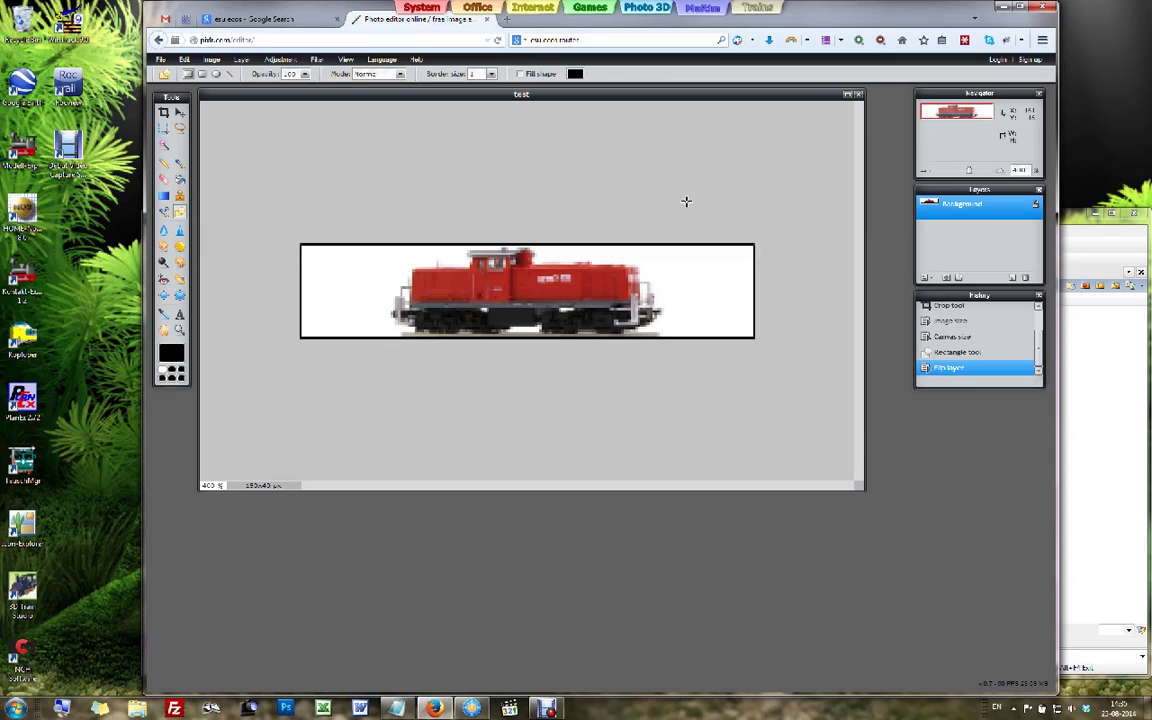
- Bring FreeCommander forward and open the router photo, then reach the ECoS network settings showing 10.0.0.3
left_click(686, 202)
left_click(730, 200)
left_click(779, 178)
left_click(786, 179)
left_click(805, 177)
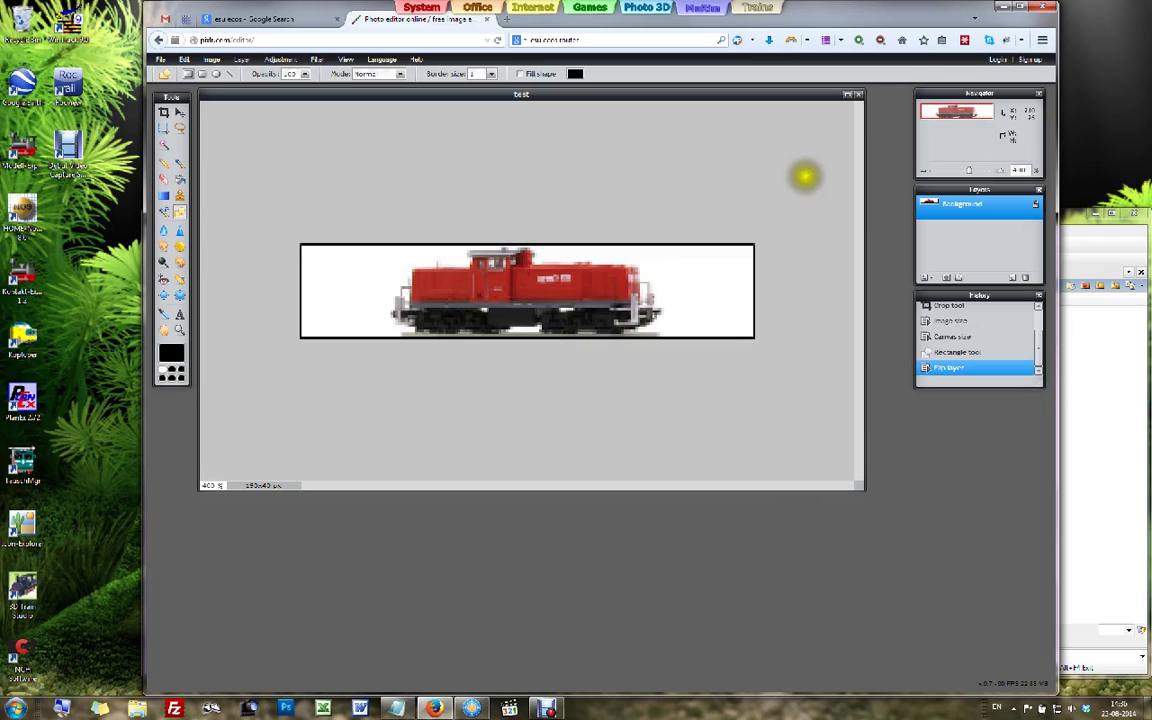
left_click(705, 485)
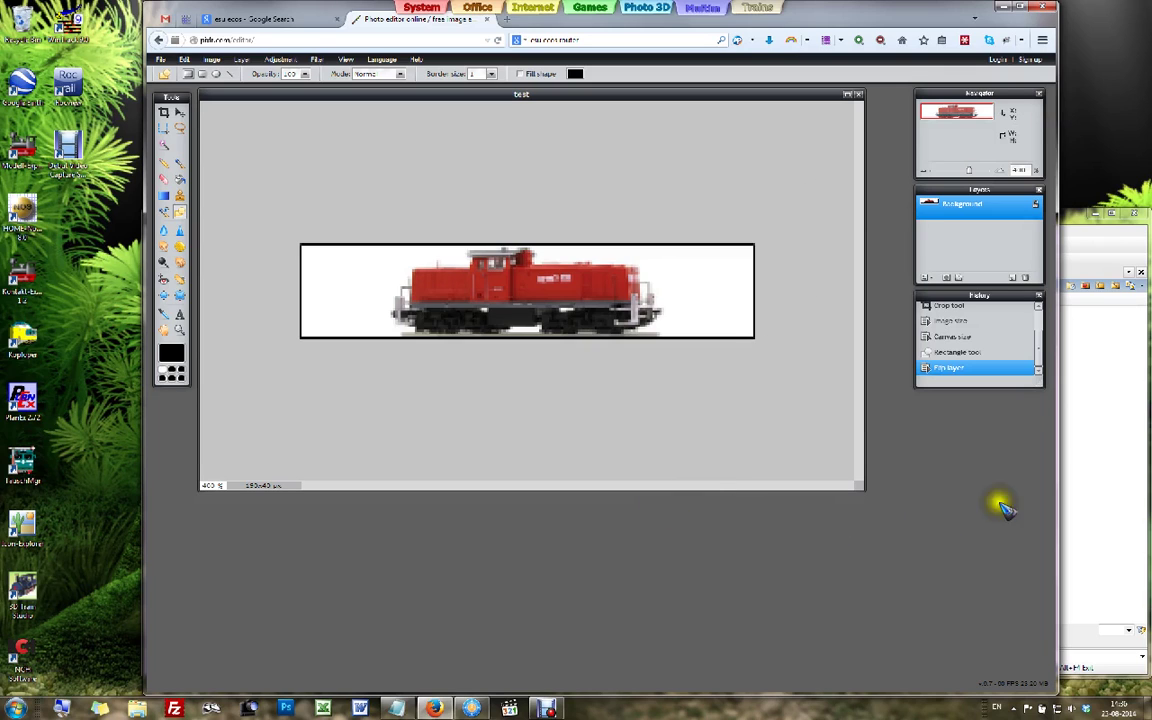
left_click(1088, 463)
double_click(600, 336)
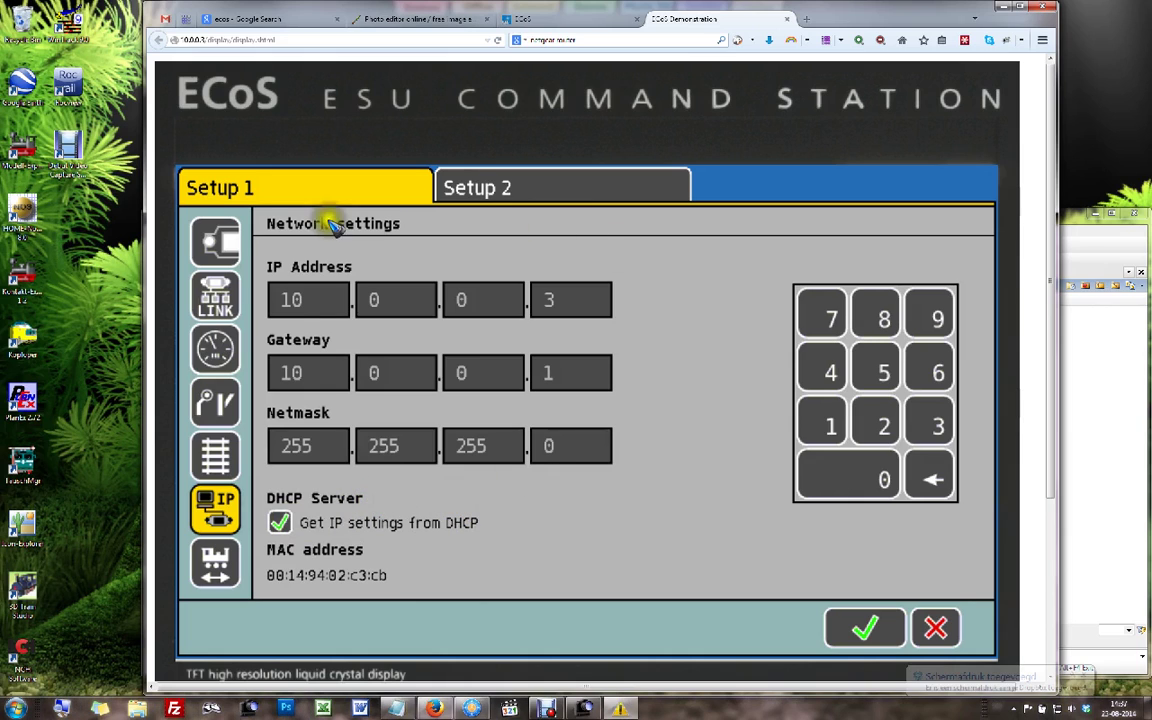
- Note the station IP 10.0.0.3 and switch back to FreeCommander's D:\Temp listing
left_click(620, 320)
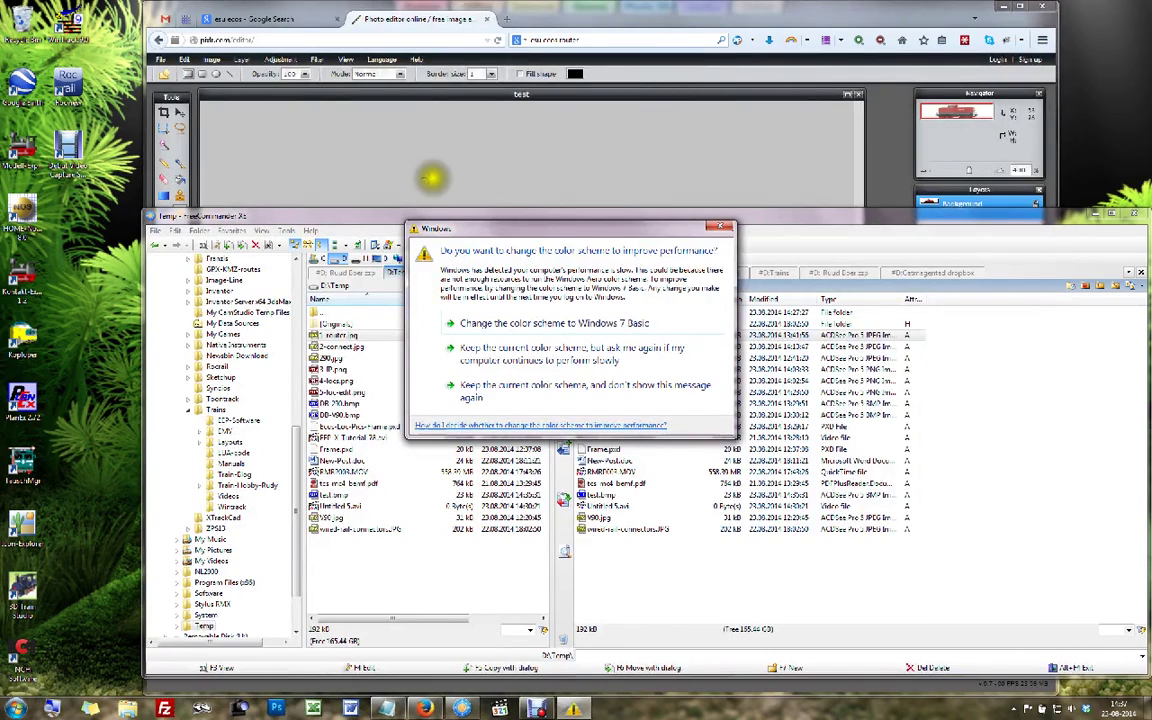
- Dismiss the colour-scheme prompt and load 10.0.0.3 in a new Firefox tab
left_click(725, 230)
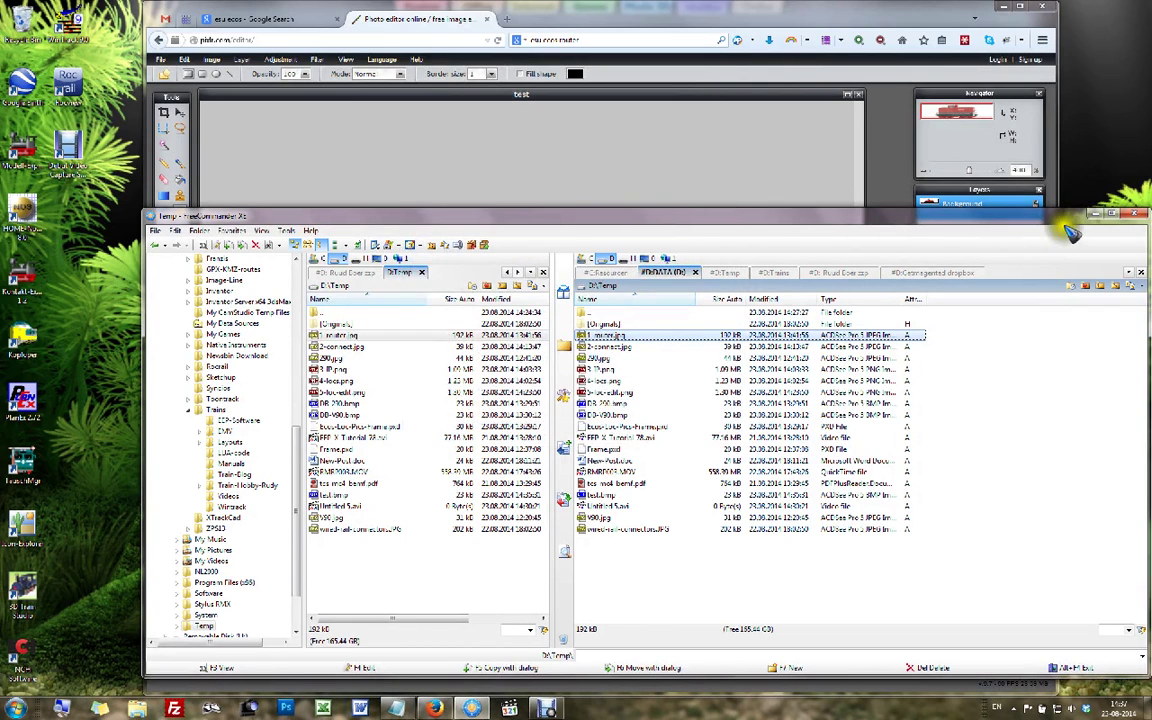
left_click(1008, 205)
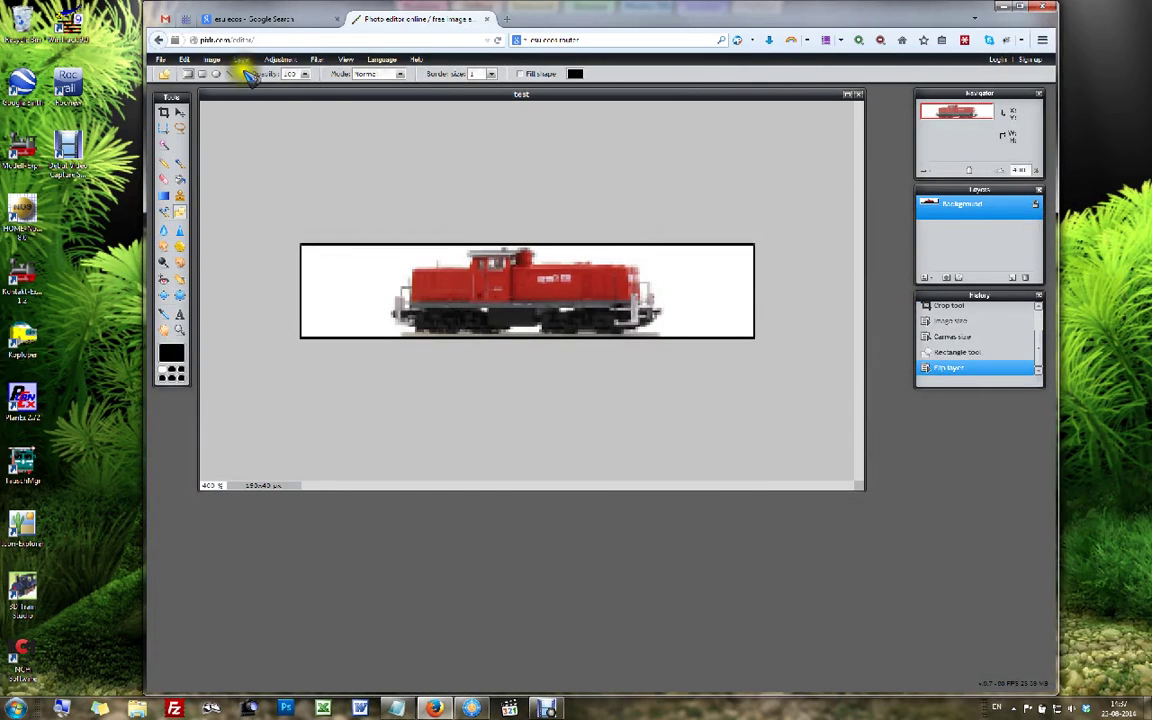
left_click(258, 40)
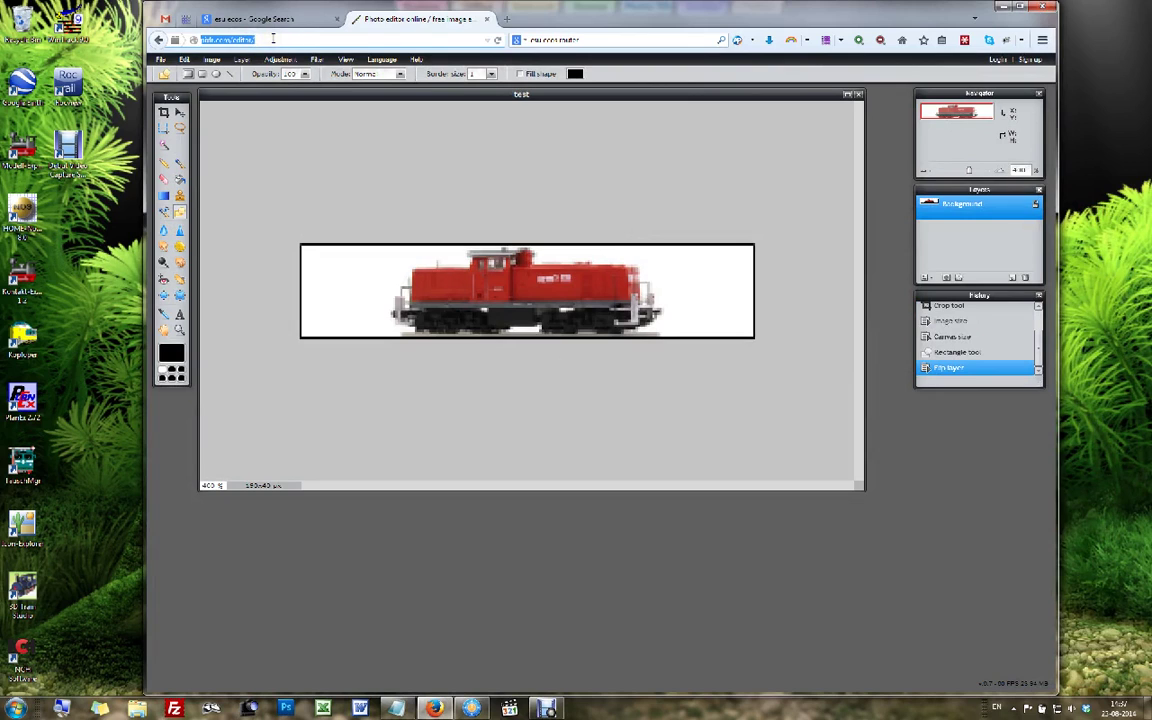
type("10.0.0.3")
key("alt+Return")
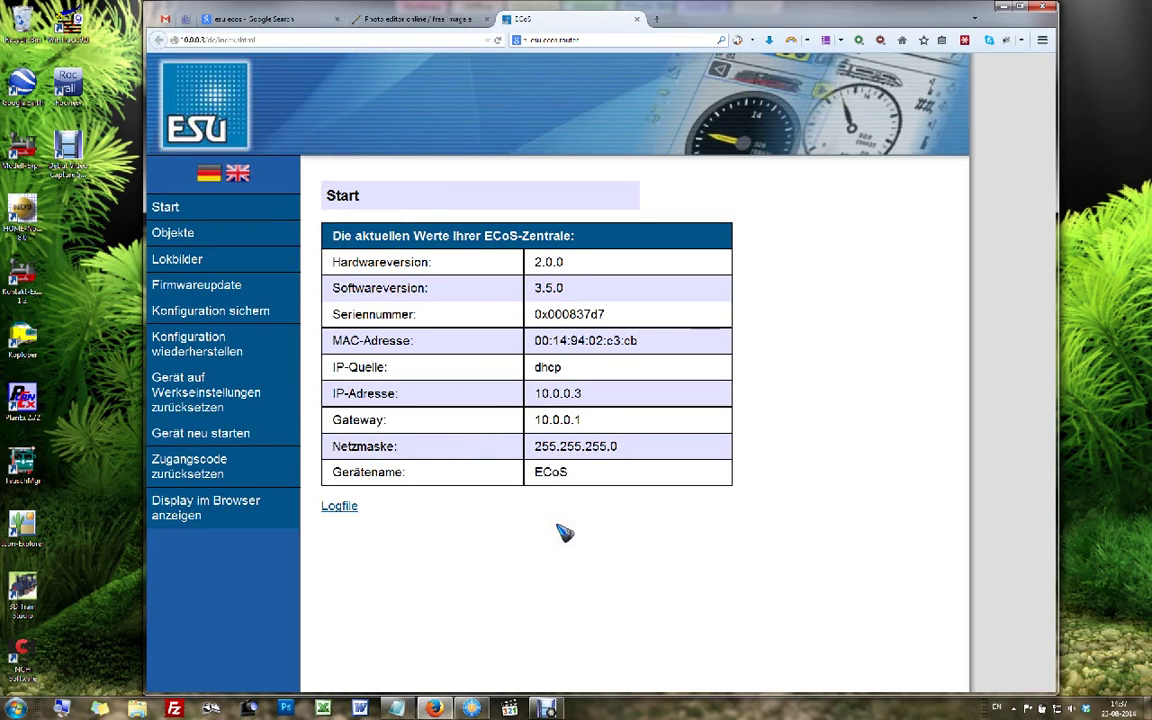
- Switch the ECoS pages to English and open Loco images > User defined images
left_click(238, 173)
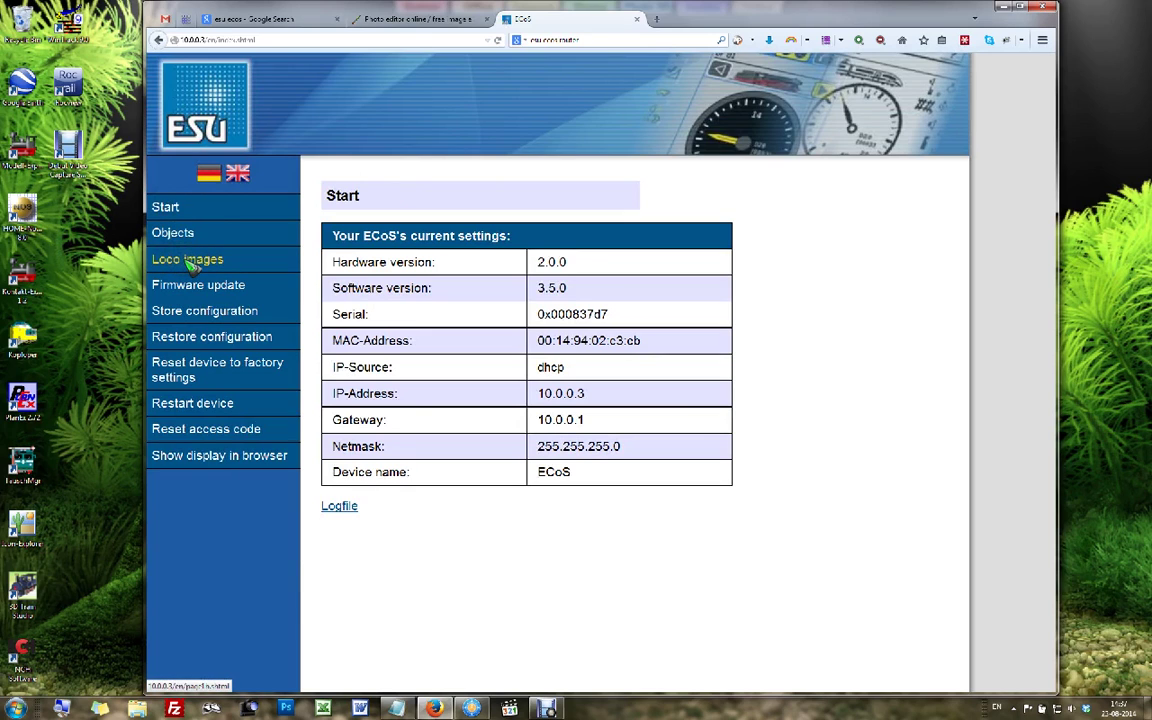
left_click(188, 259)
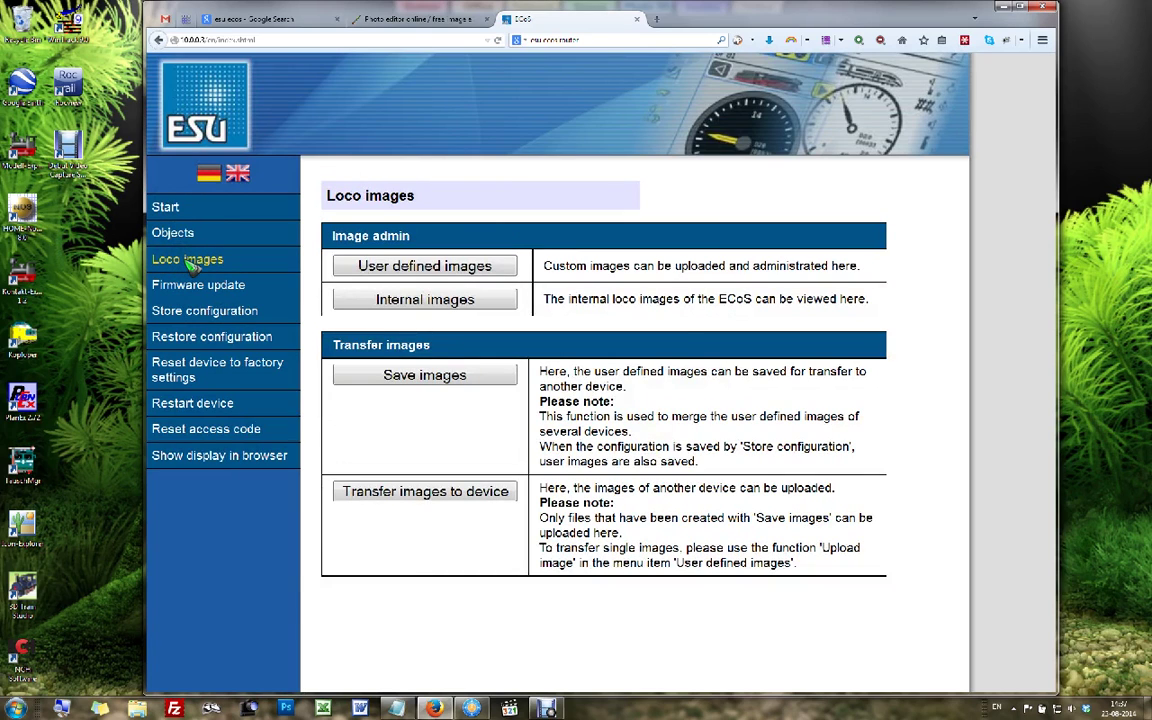
left_click(452, 272)
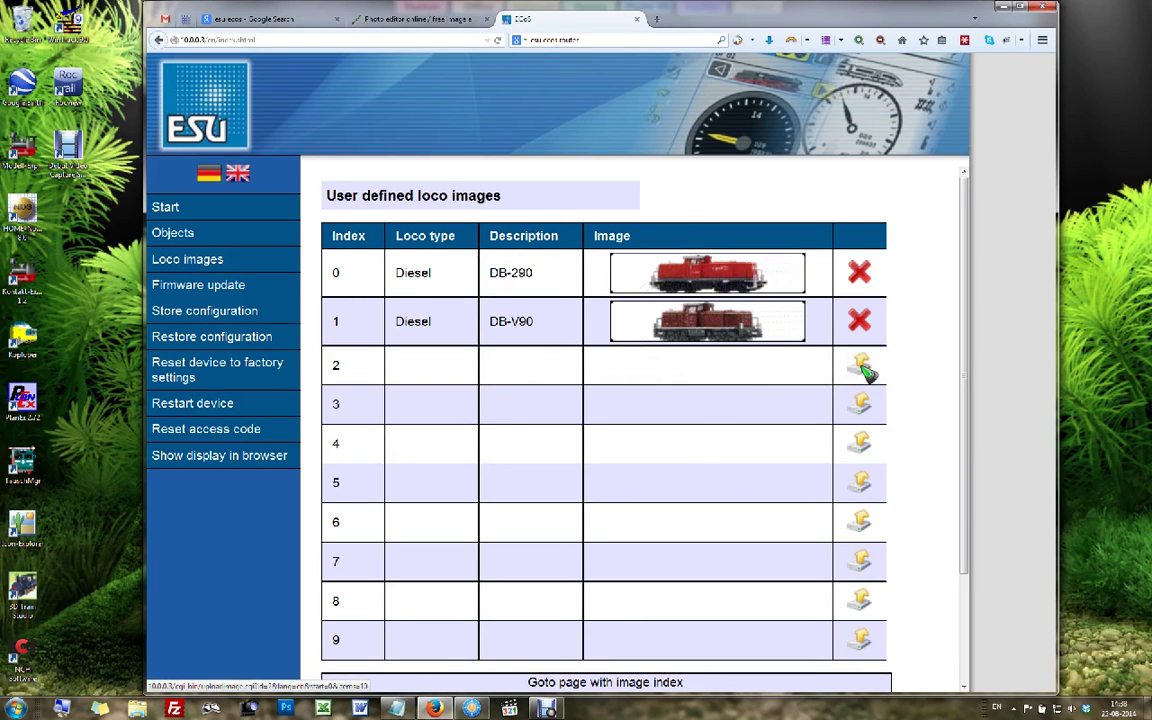
- Upload test.bmp into empty slot 2 as a Diesel loco image described 'Test'
left_click(864, 369)
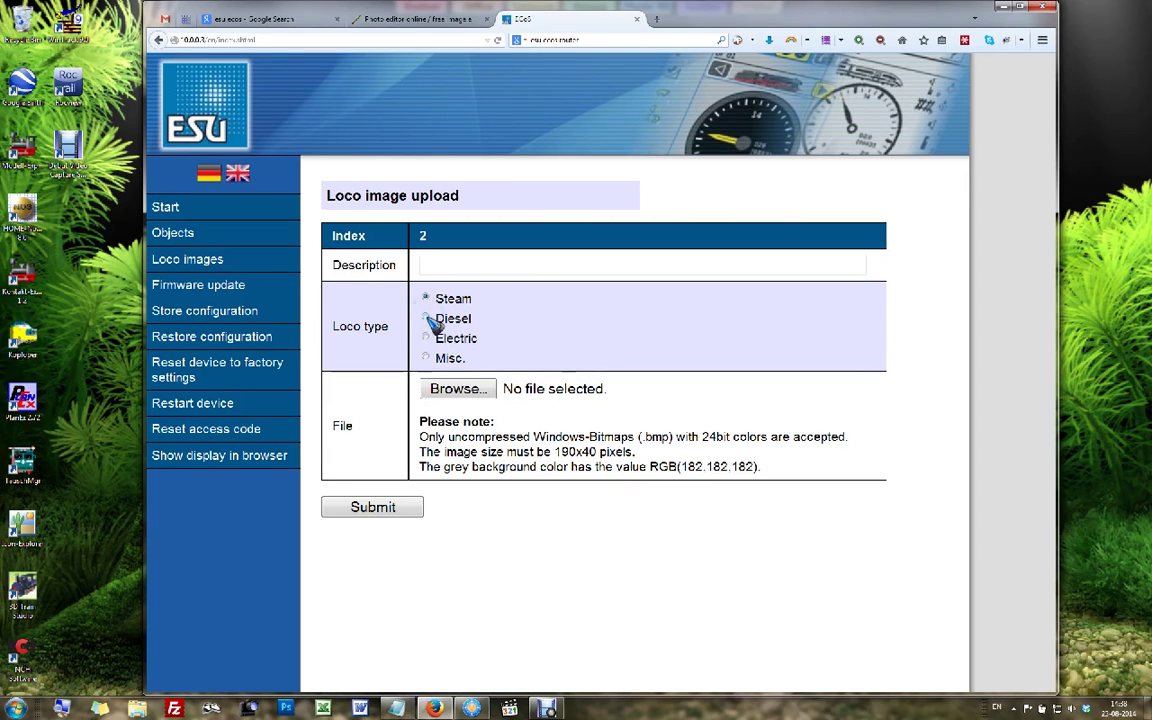
left_click(476, 264)
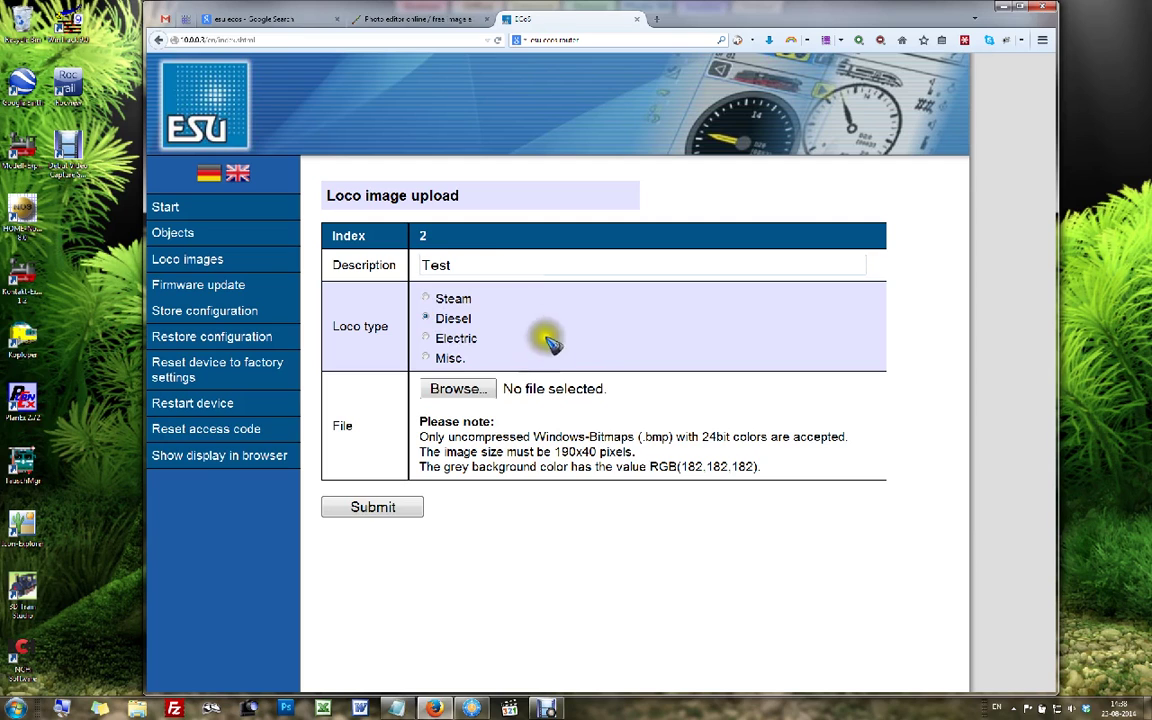
left_click(462, 390)
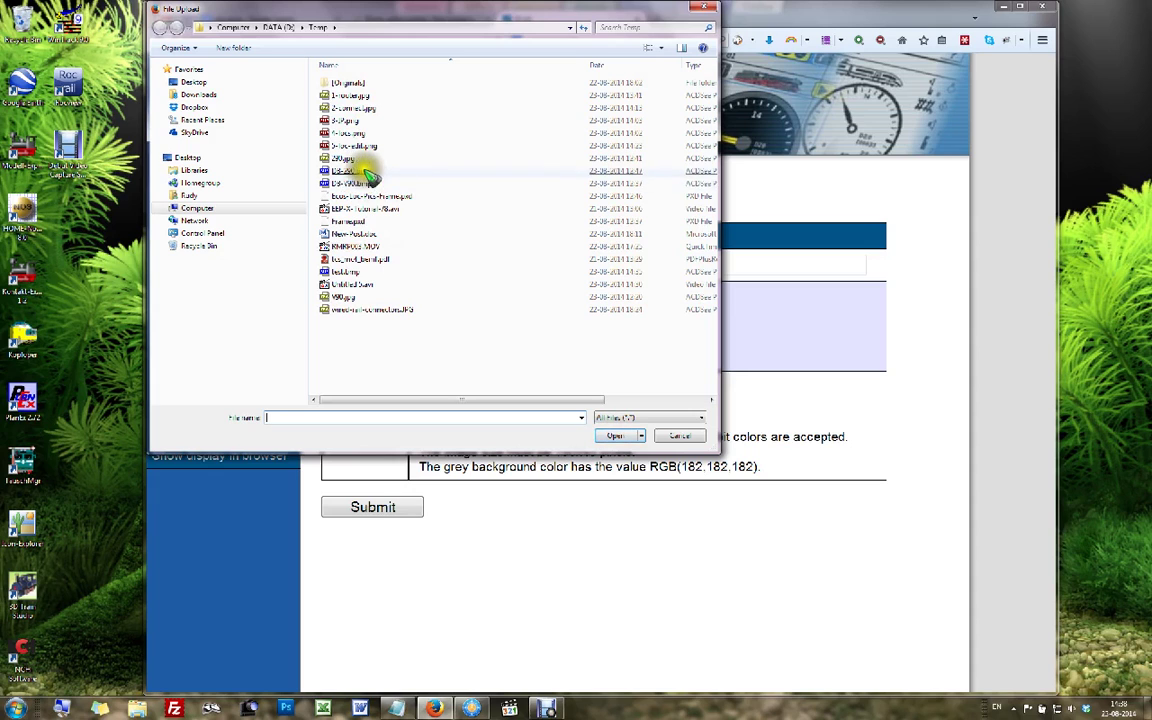
double_click(348, 278)
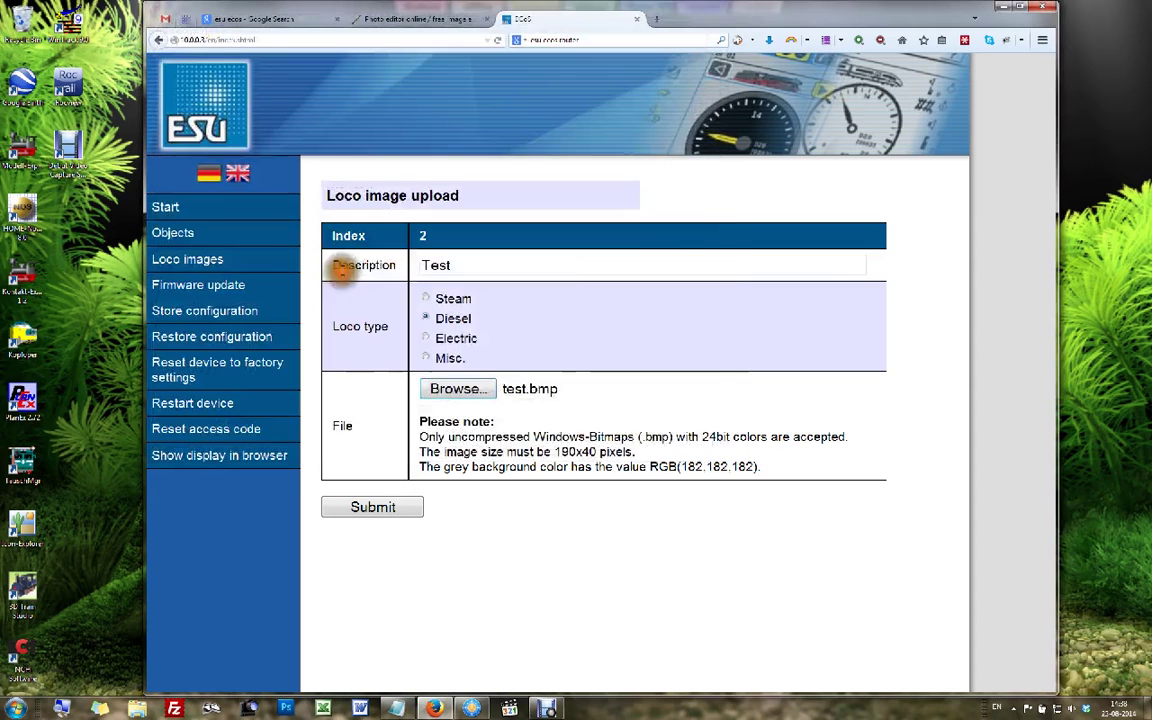
left_click(376, 510)
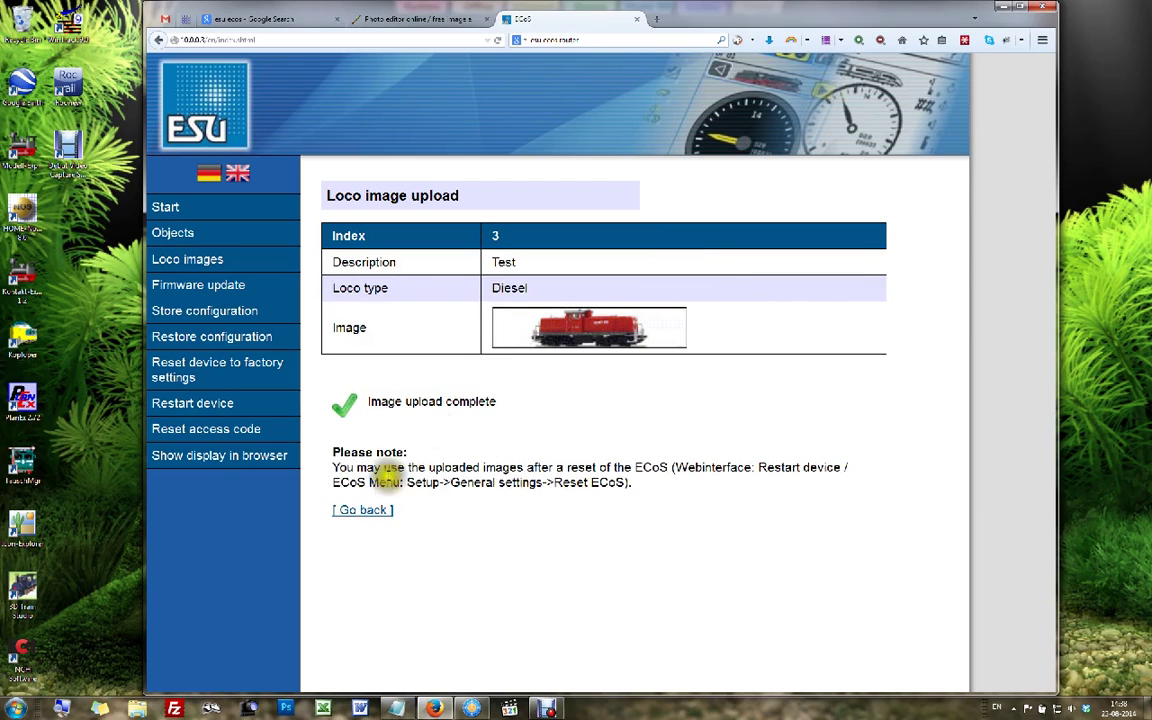
- Return to the updated image list, then switch to the ECoS display showing two throttles
left_click(362, 509)
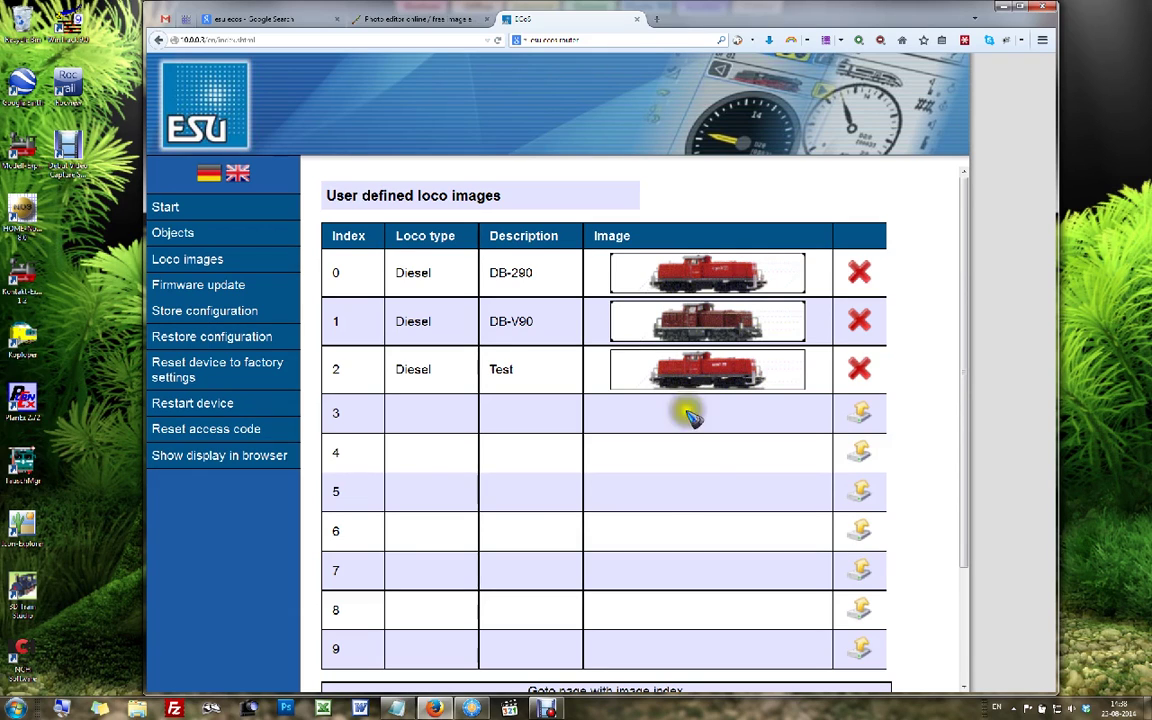
left_click(472, 708)
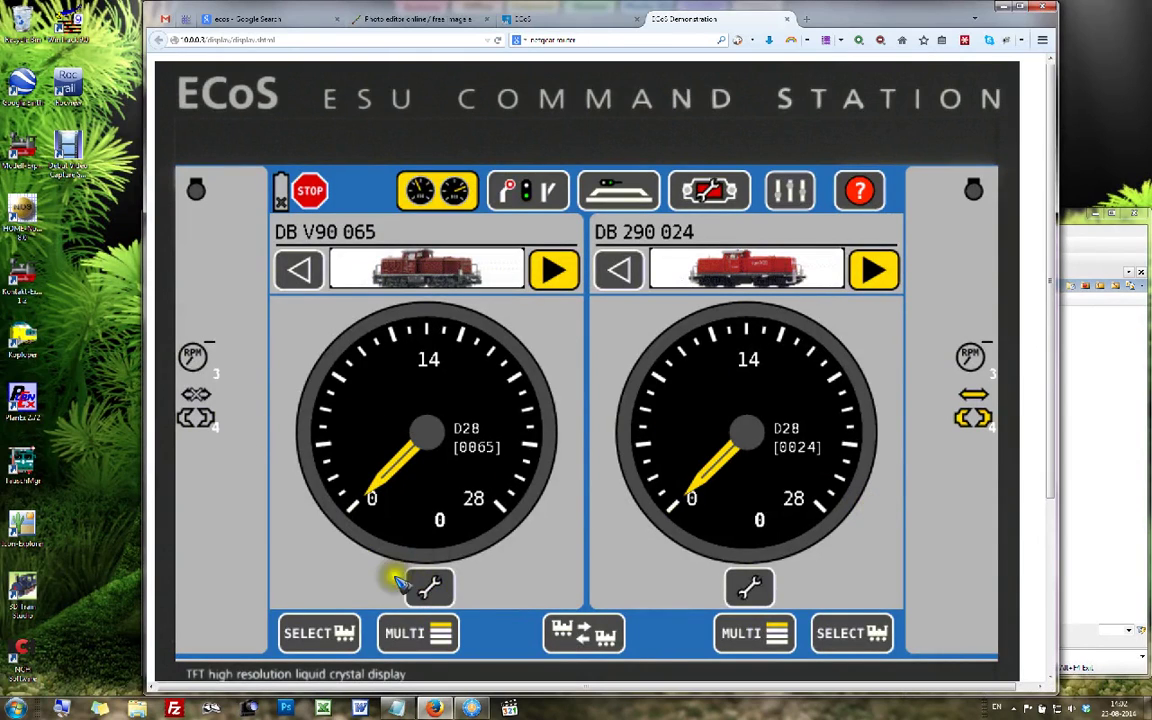
left_click(436, 588)
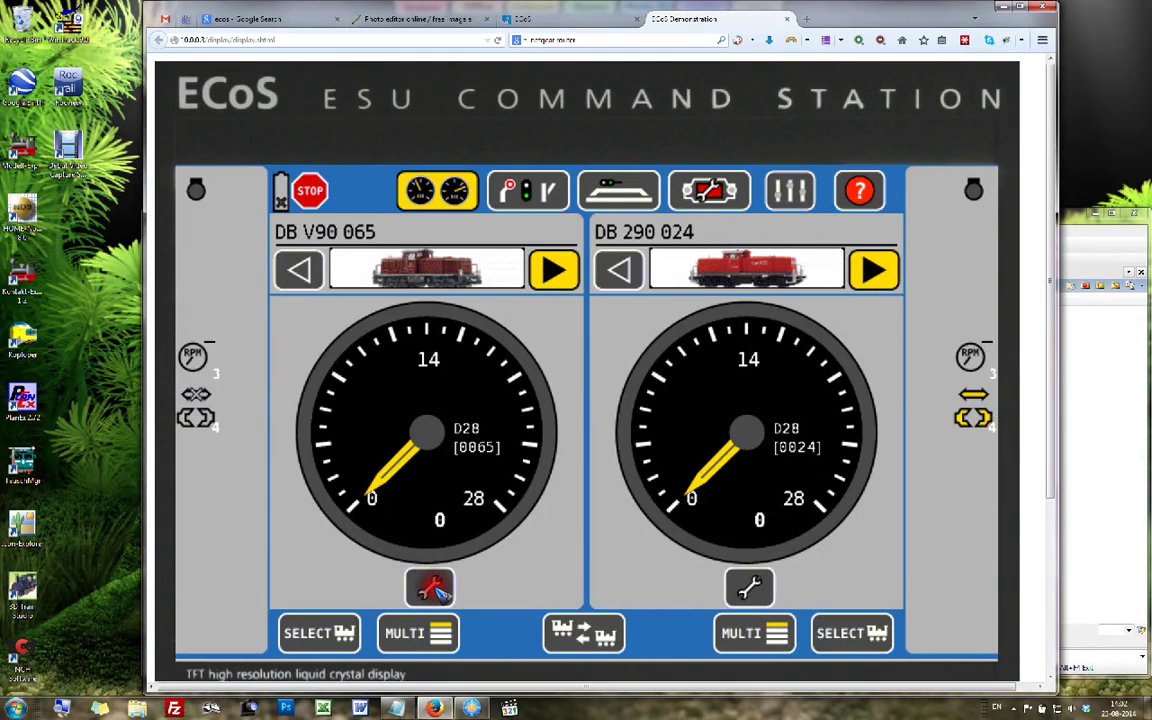